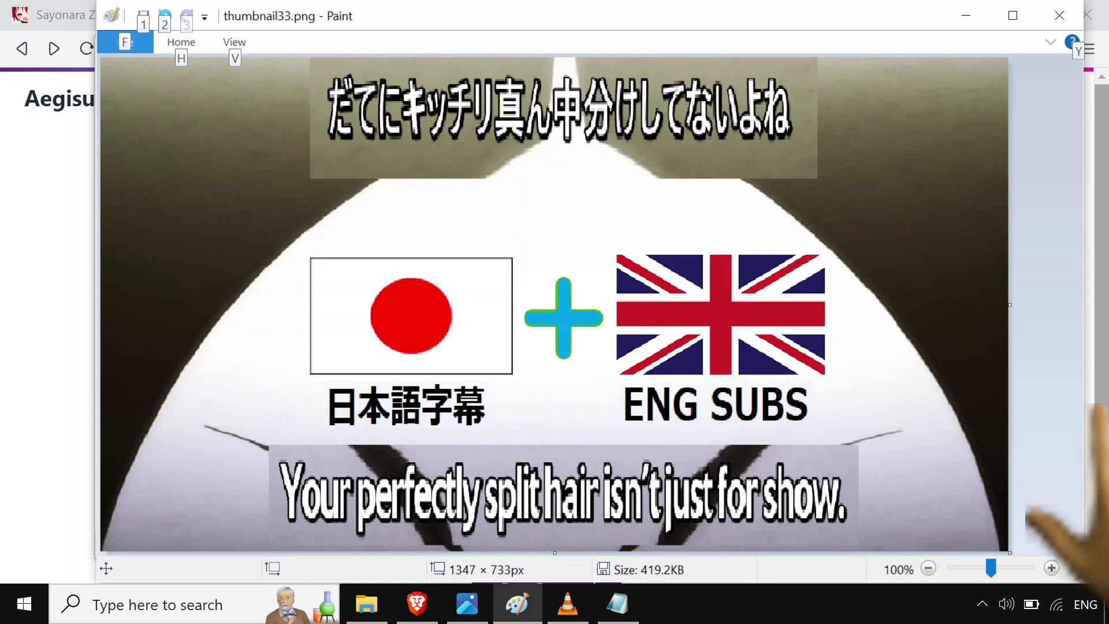
Step: Check the episode's Japanese and English subtitle tracks in VLC's Sub Track menu
key(alt)
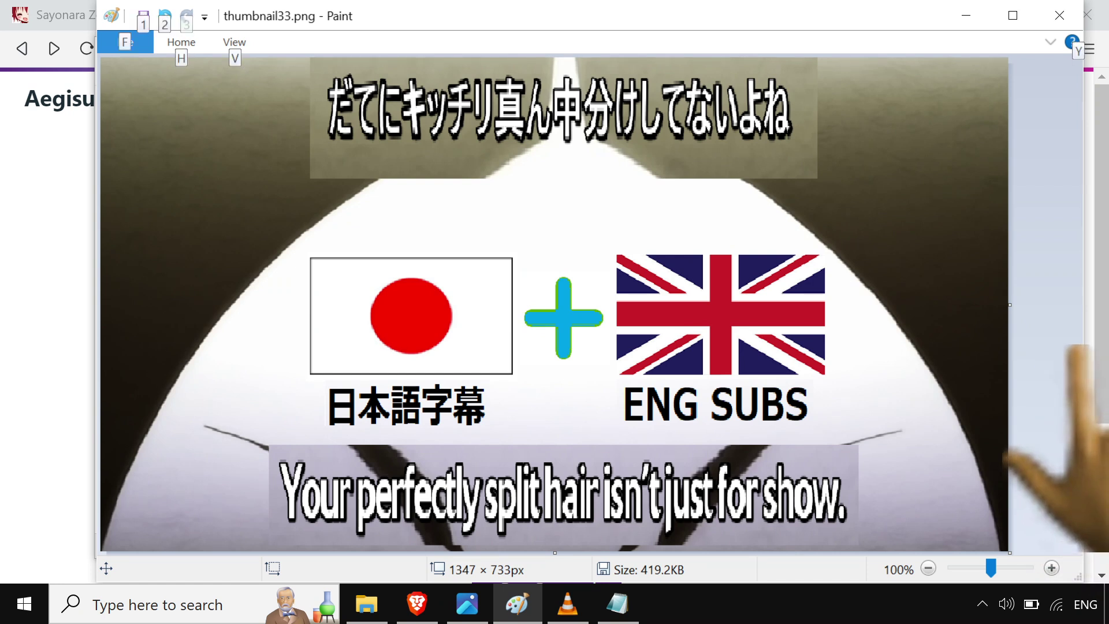
key(alt)
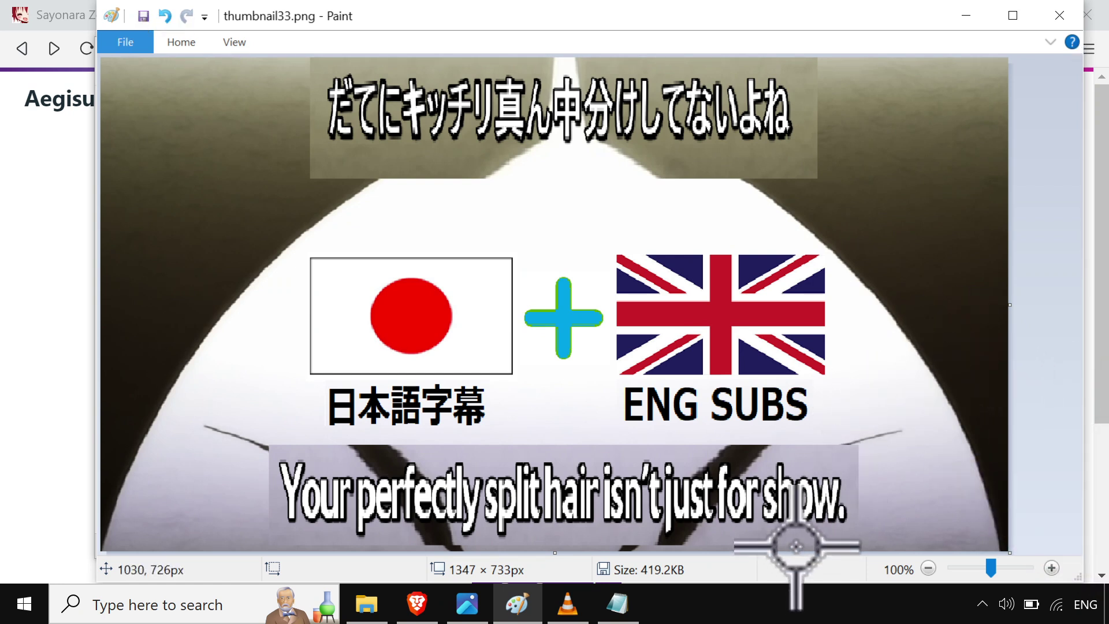
key(alt)
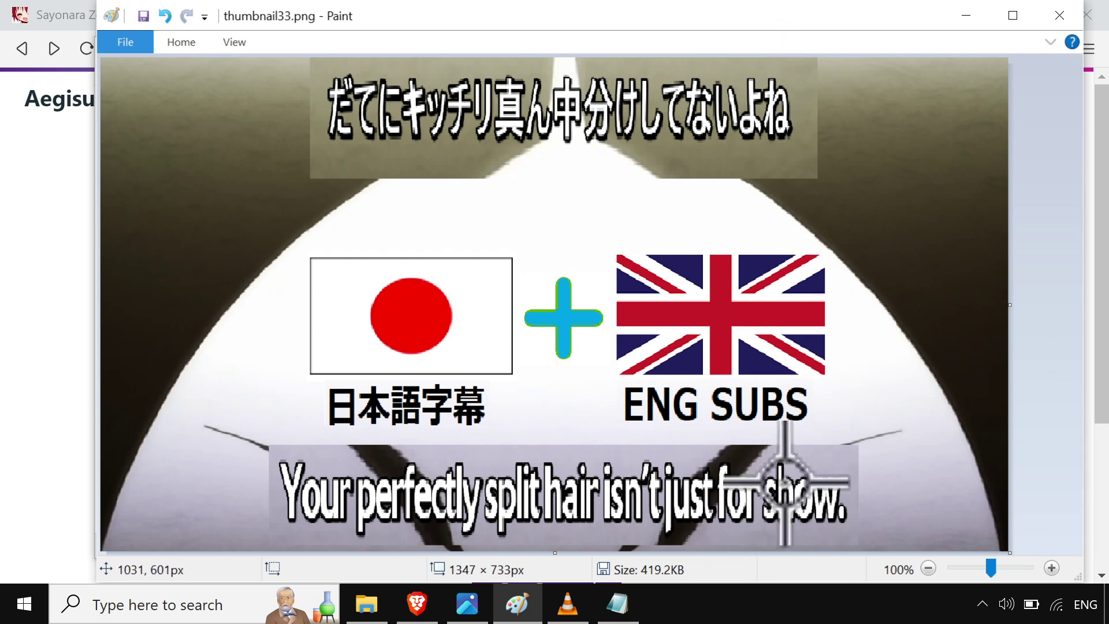
click(615, 502)
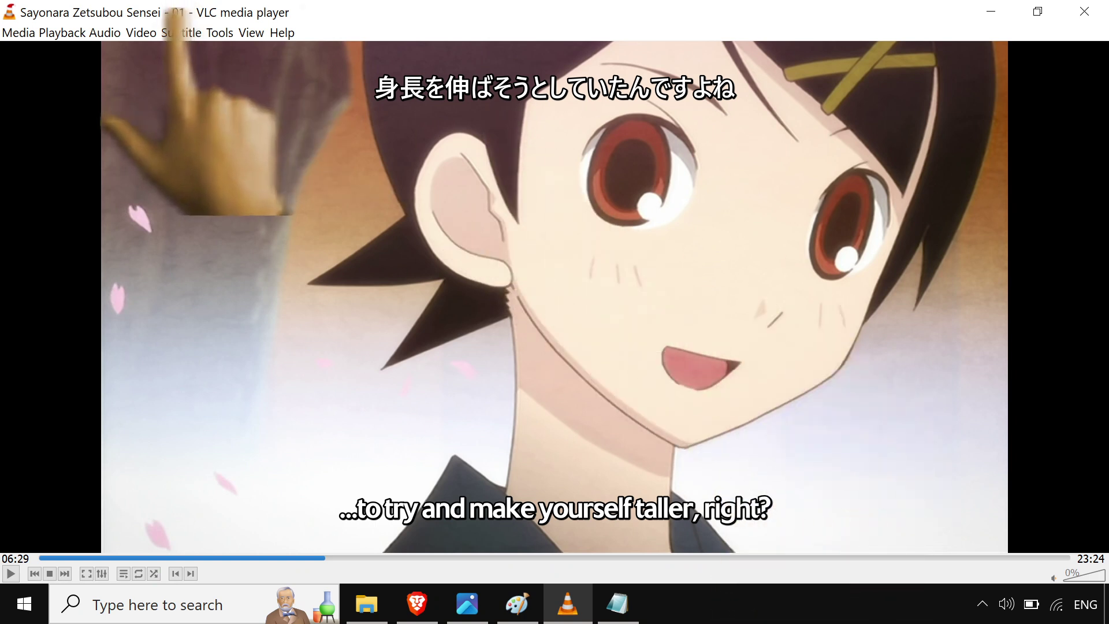
click(175, 30)
mouse_move(245, 72)
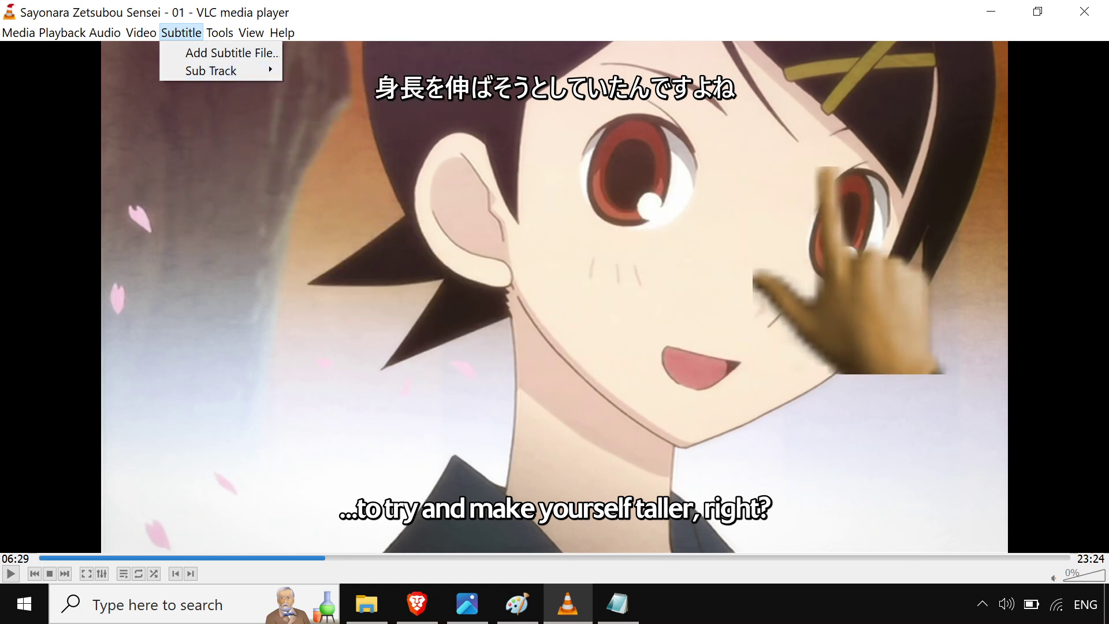
Step: Minimize VLC and Paint so Notepad's options.txt ffmpeg notes are visible
click(832, 174)
click(992, 11)
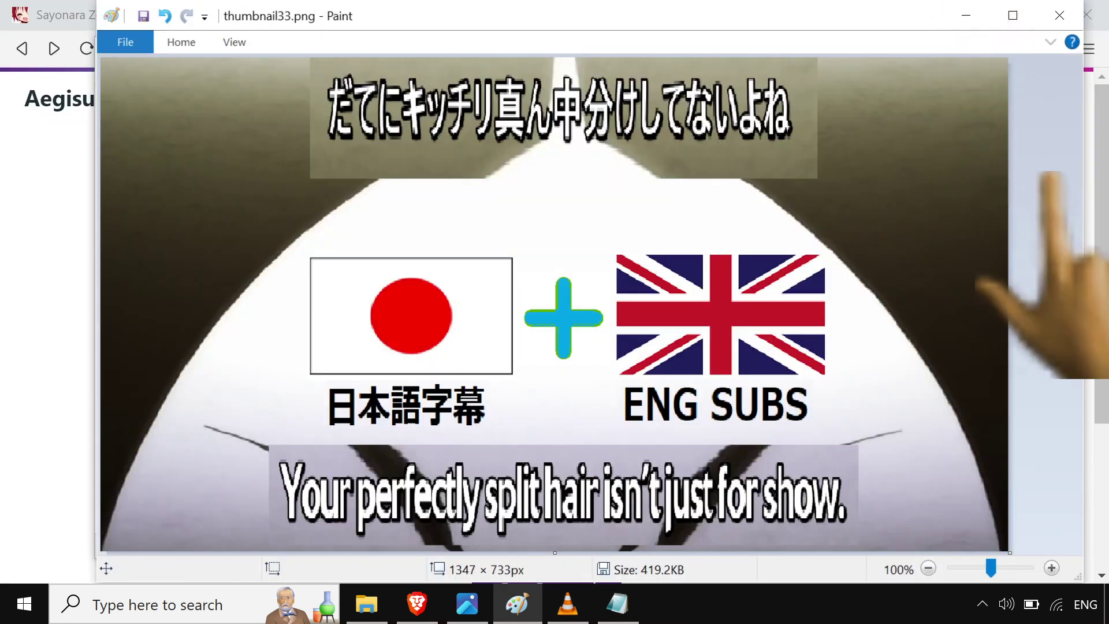
click(966, 15)
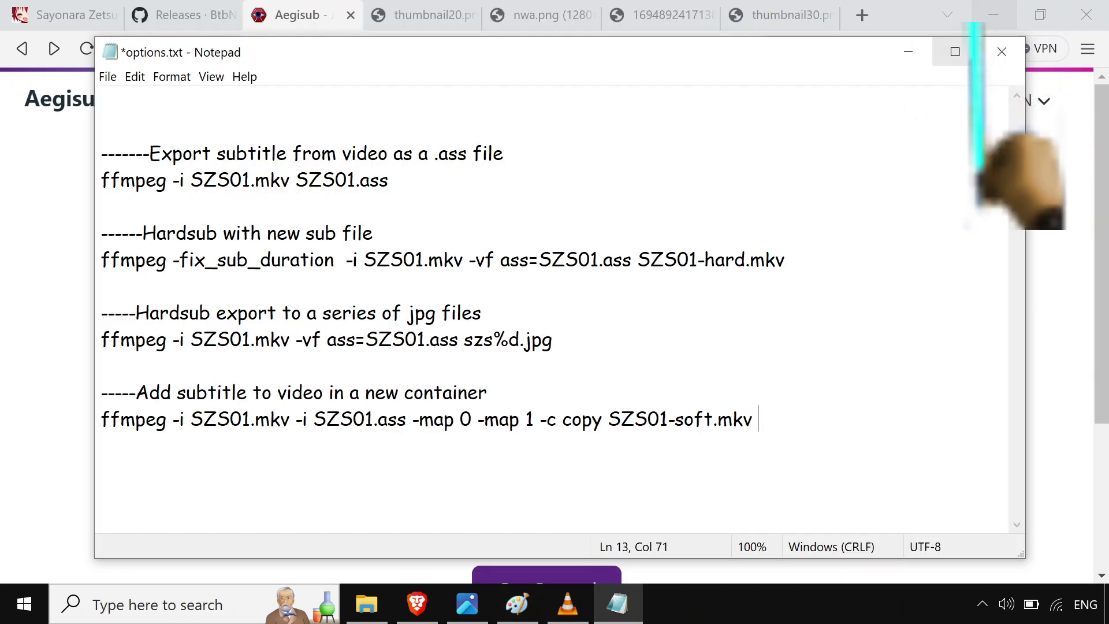
Step: Show the BtbN FFmpeg-Builds release assets and the 132 MB ffmpeg-master-latest-win64-gpl.zip download
click(1039, 176)
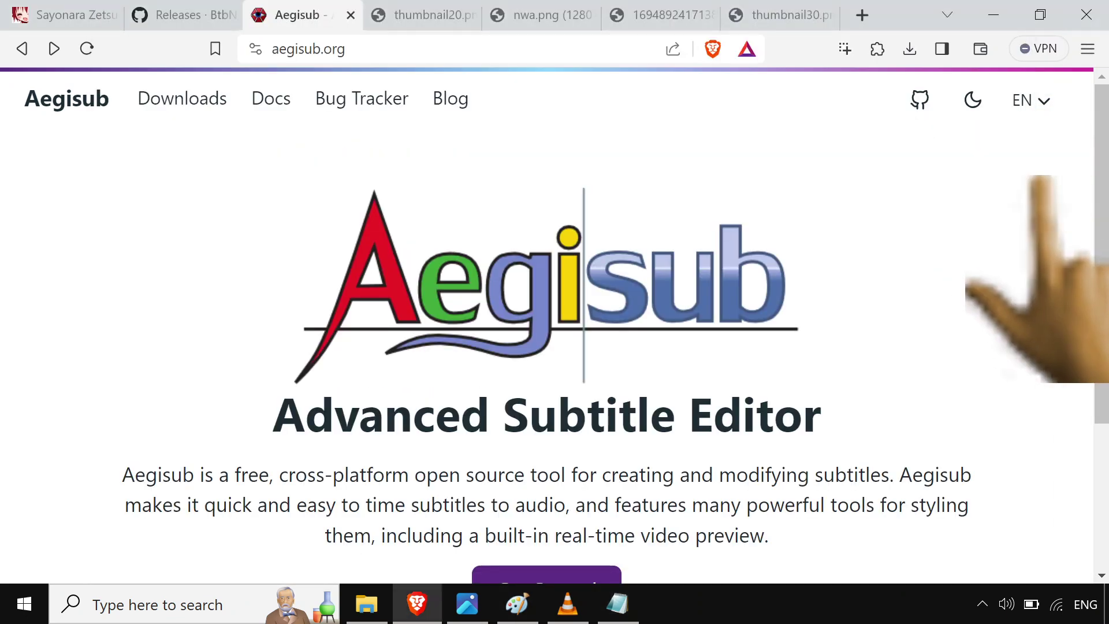
scroll(1049, 329, down, 2)
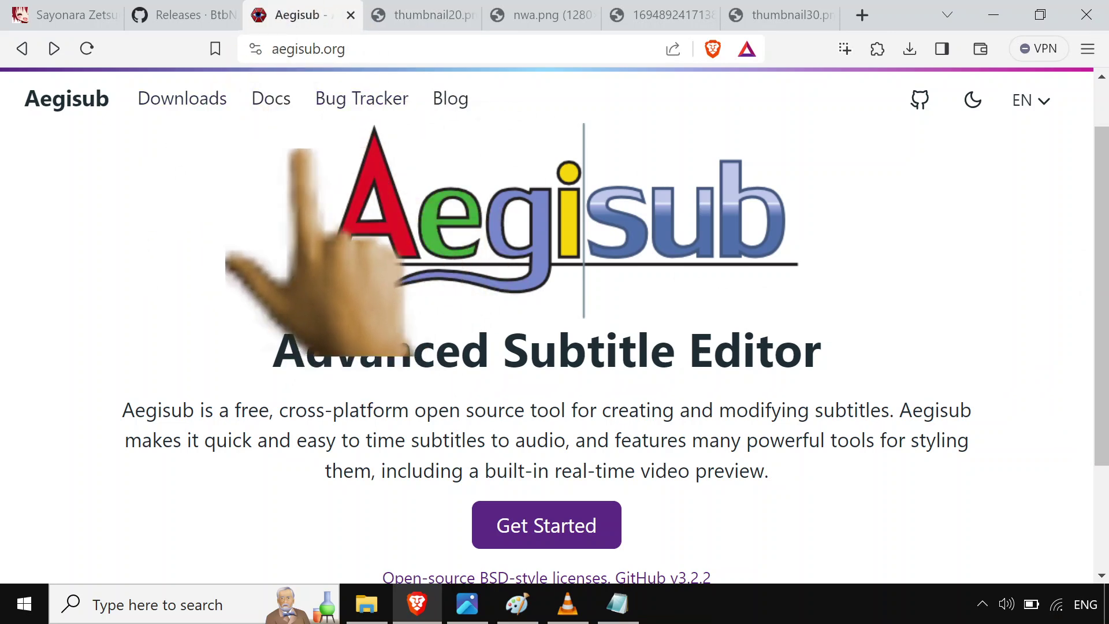
click(173, 14)
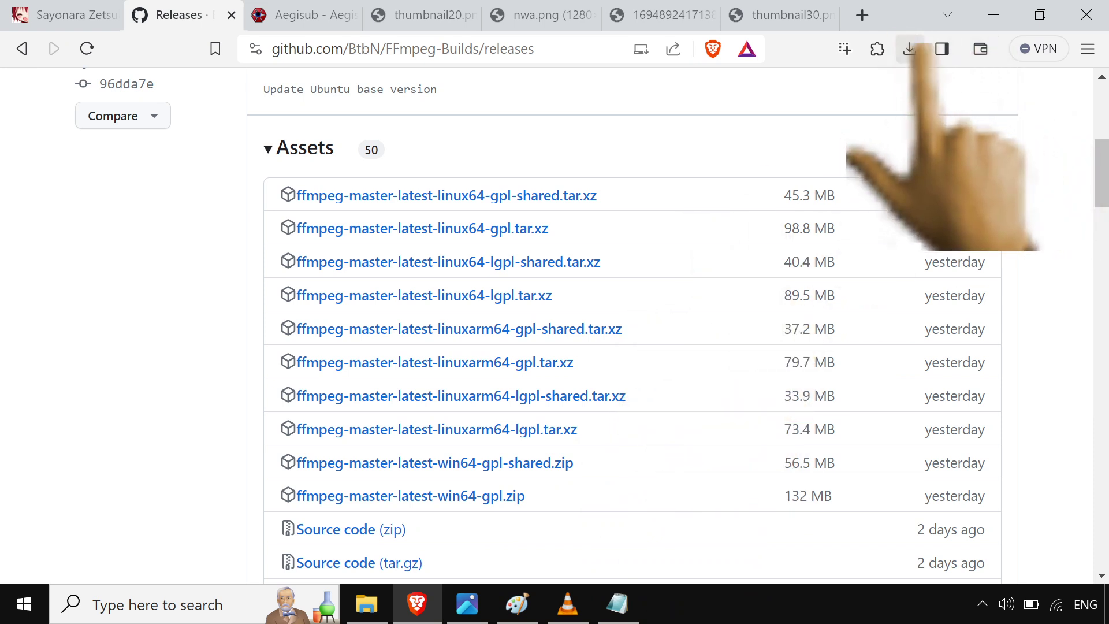
click(910, 50)
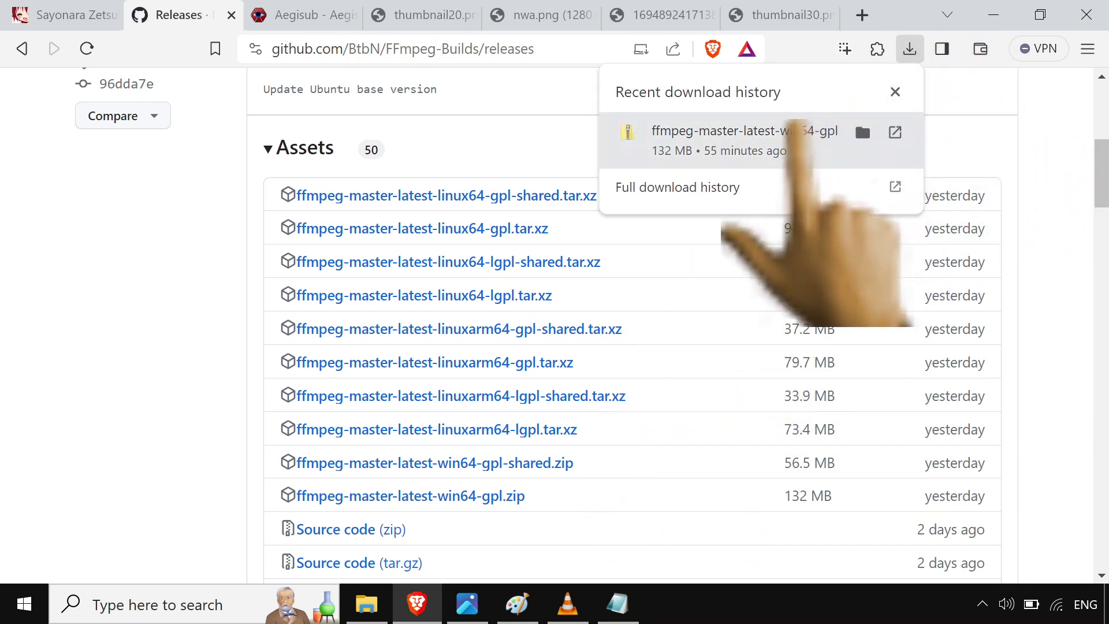
Step: Open the ffmpeg zip and browse to ffmpeg-master-latest-win64-gpl\bin to confirm ffmpeg.exe
click(799, 132)
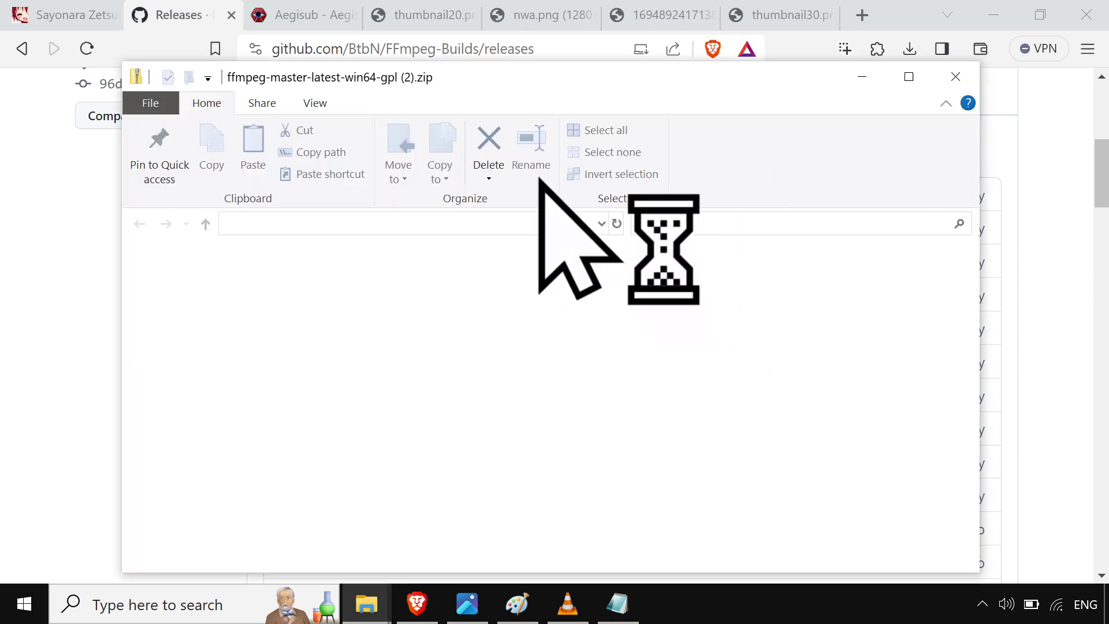
click(358, 285)
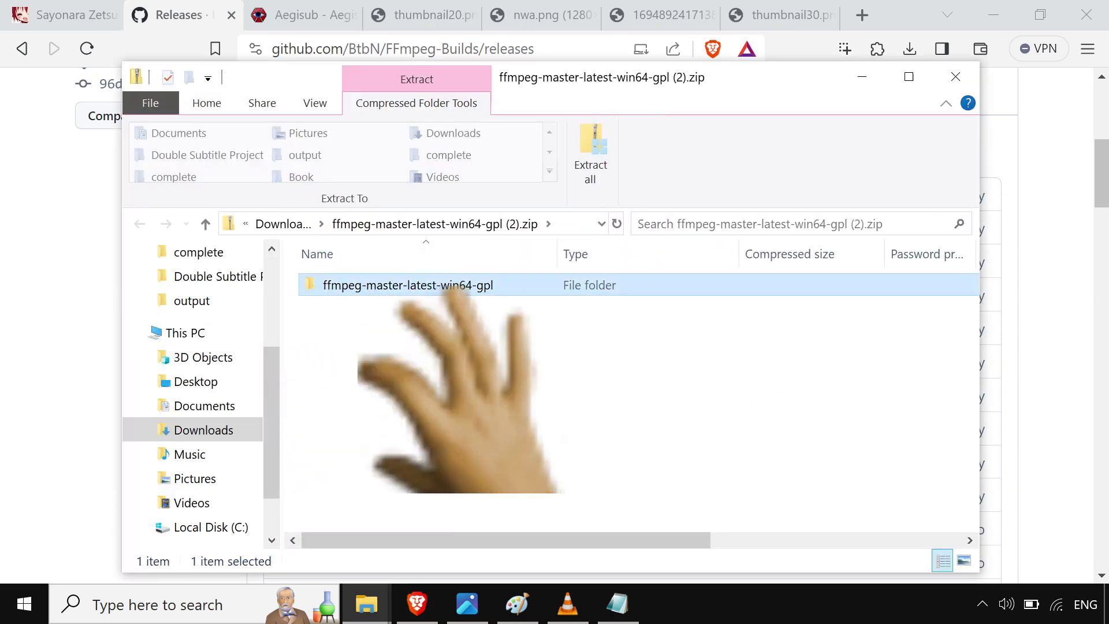
double_click(404, 284)
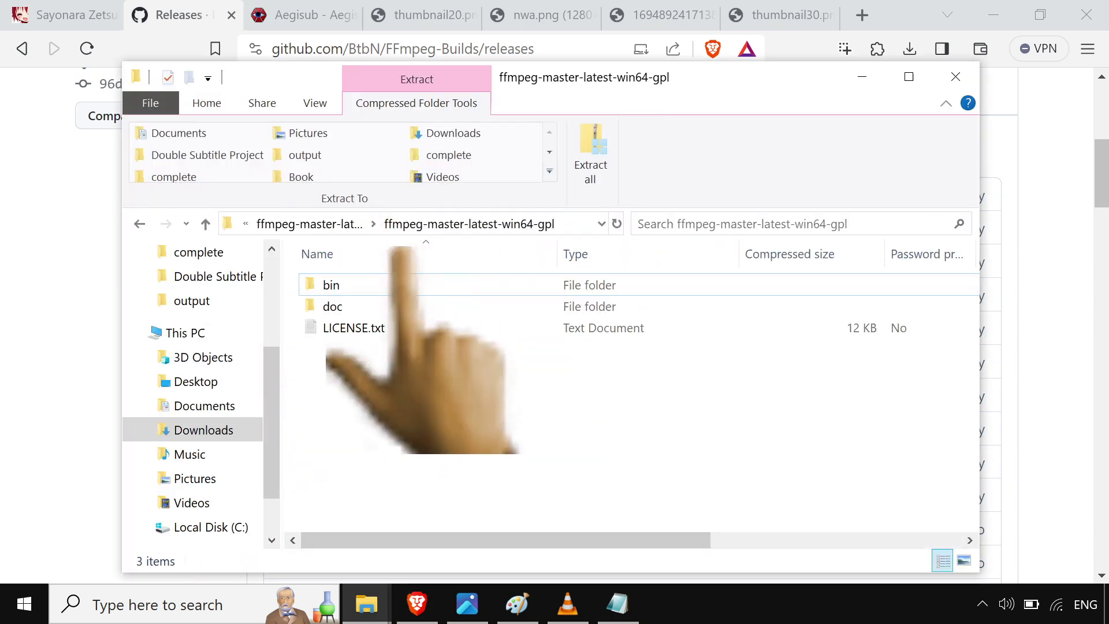
click(403, 285)
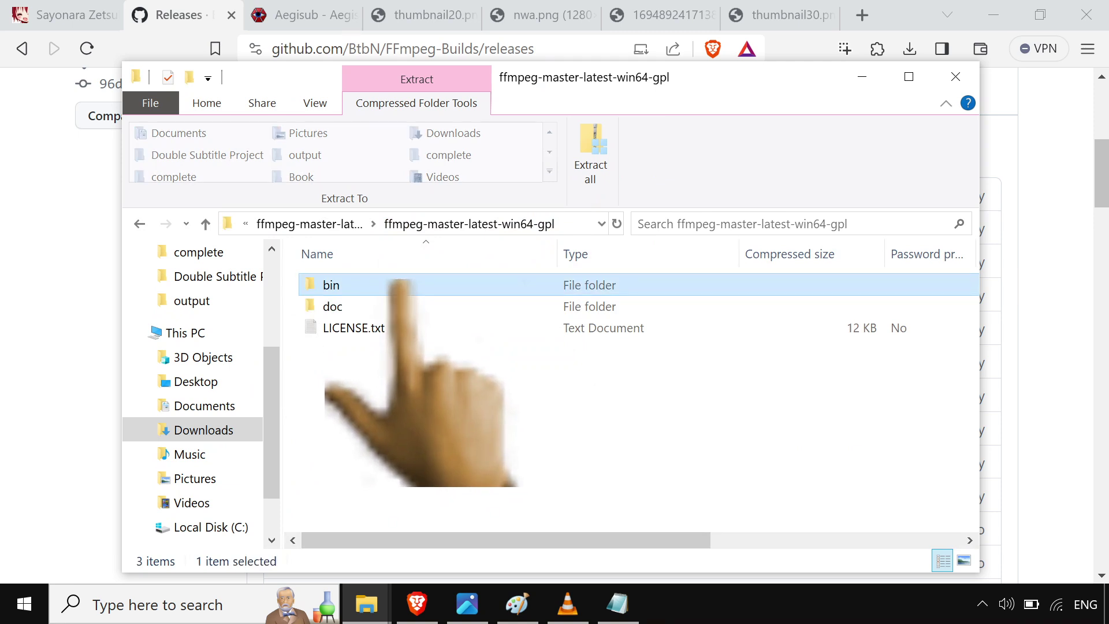
double_click(402, 285)
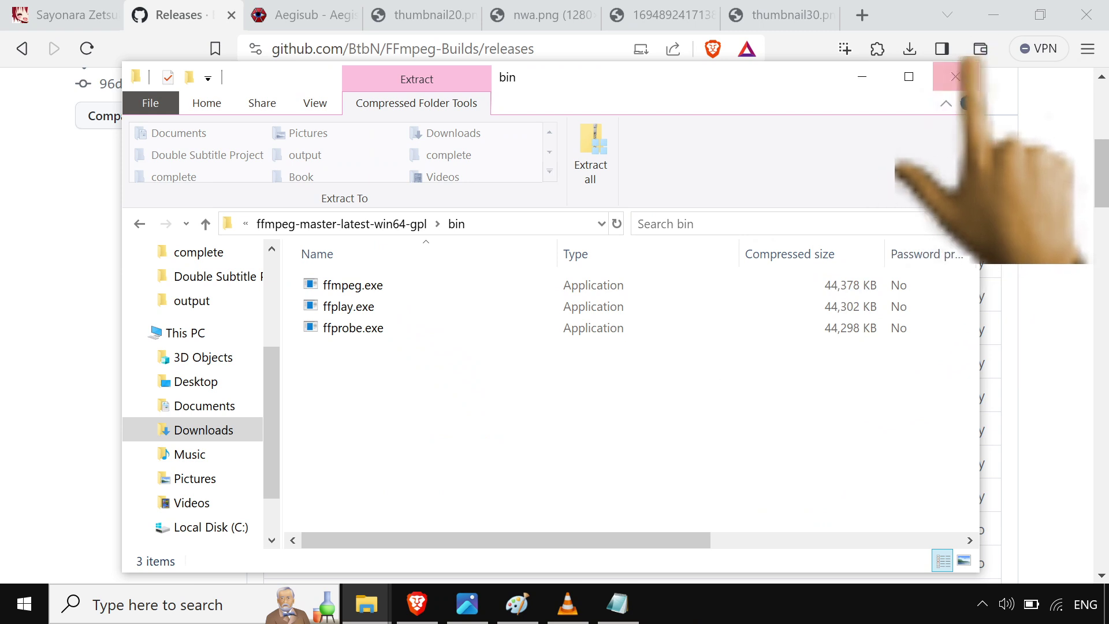
Step: Close the zip window and return Brave to the kitsunekko Sayonara Zetsubou Sensei listing
click(956, 77)
click(366, 603)
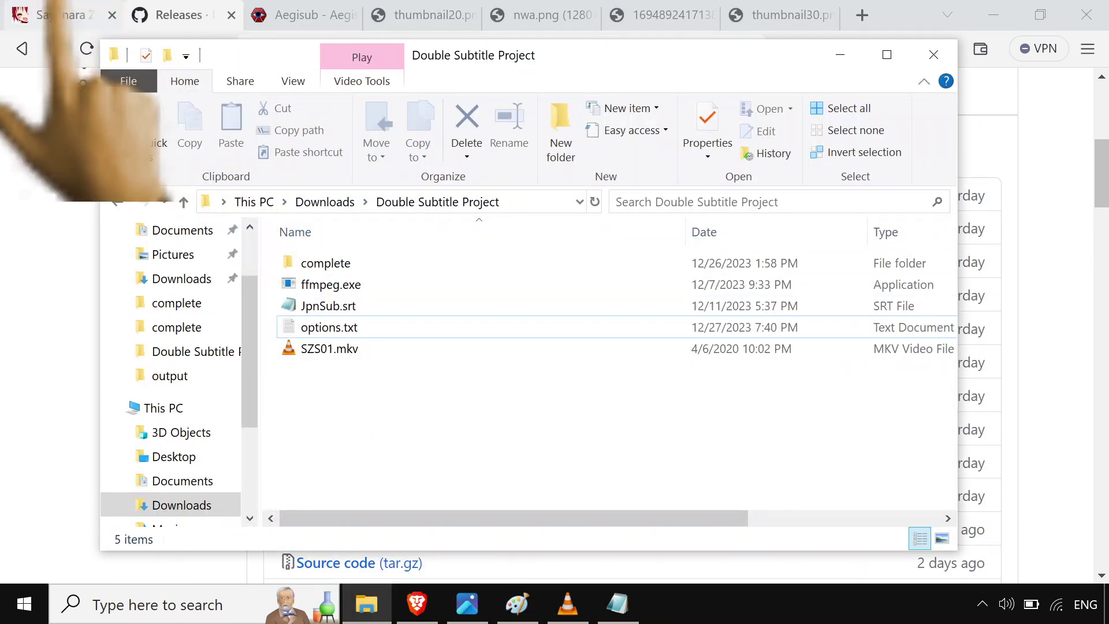
click(56, 48)
click(57, 15)
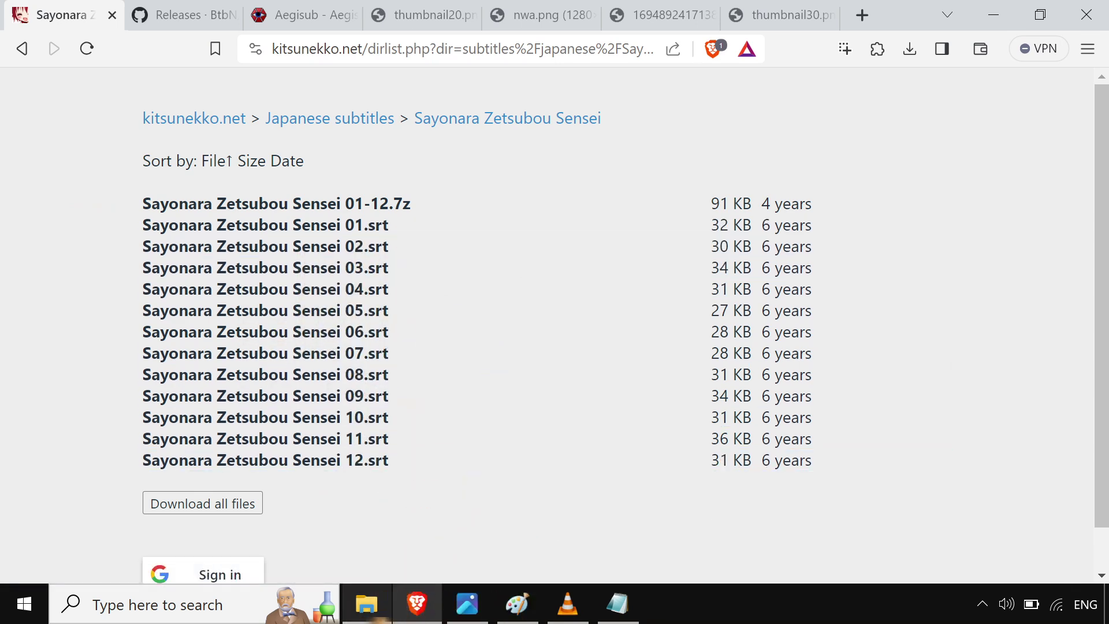
Step: Switch from the kitsunekko file list to the Double Subtitle Project folder with ffmpeg.exe and SZS01.mkv
click(367, 604)
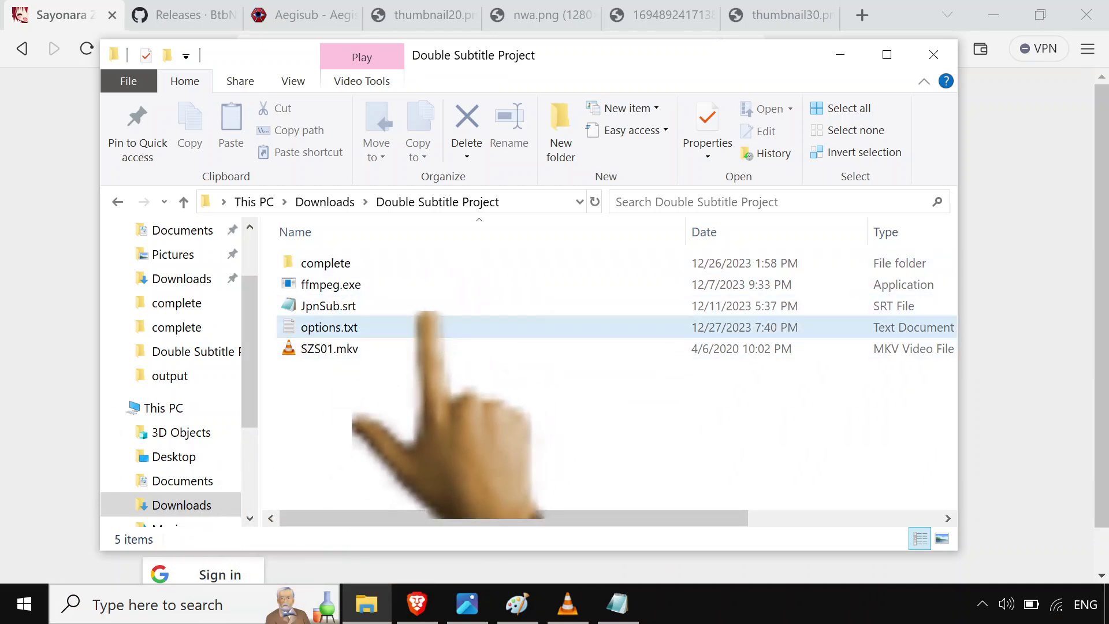
Step: Copy the project folder's full path from the address bar, then search Windows for 'cmd'
click(532, 202)
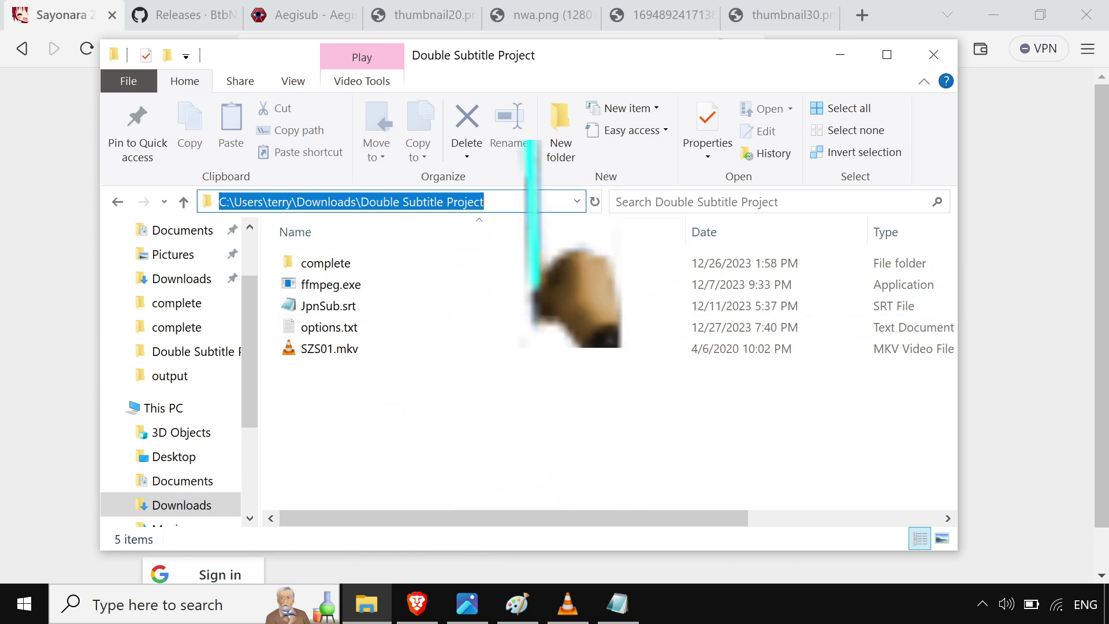
click(507, 468)
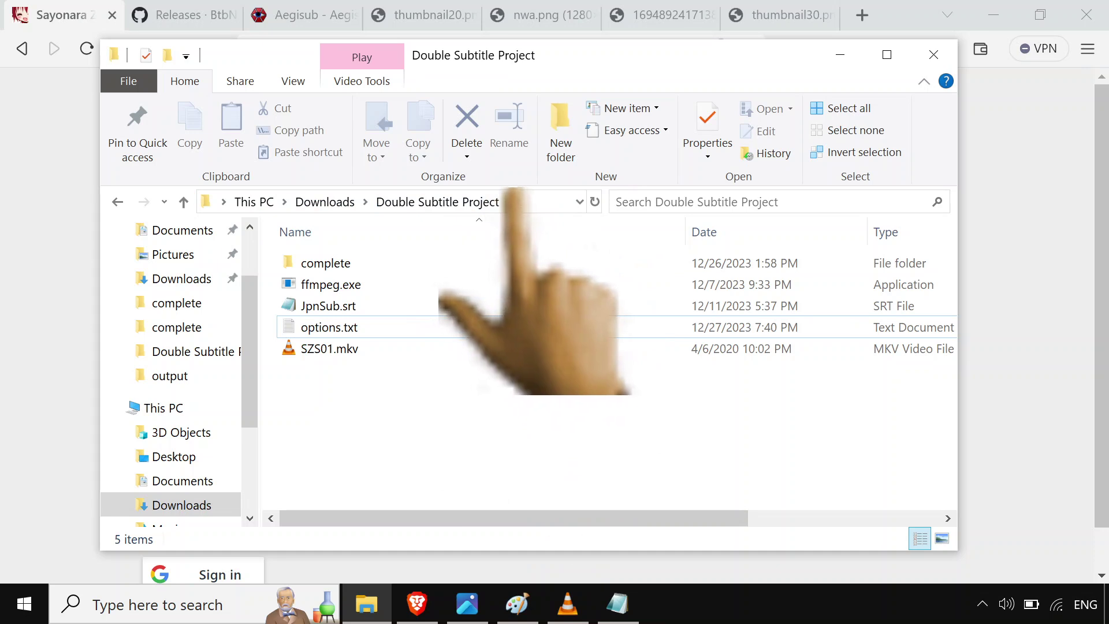
click(527, 202)
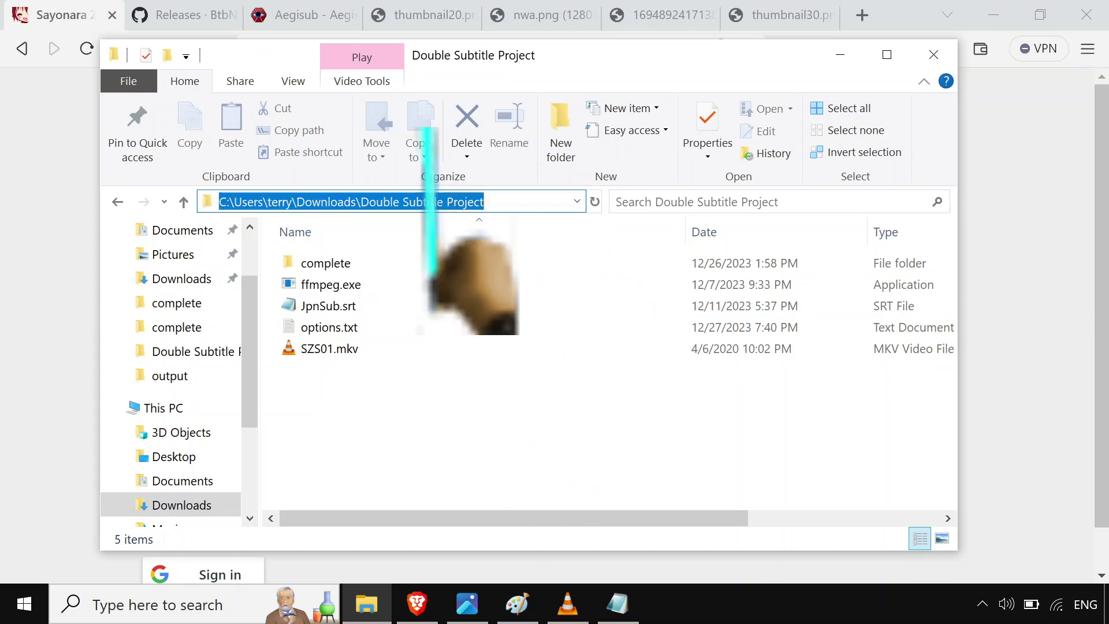
right_click(438, 200)
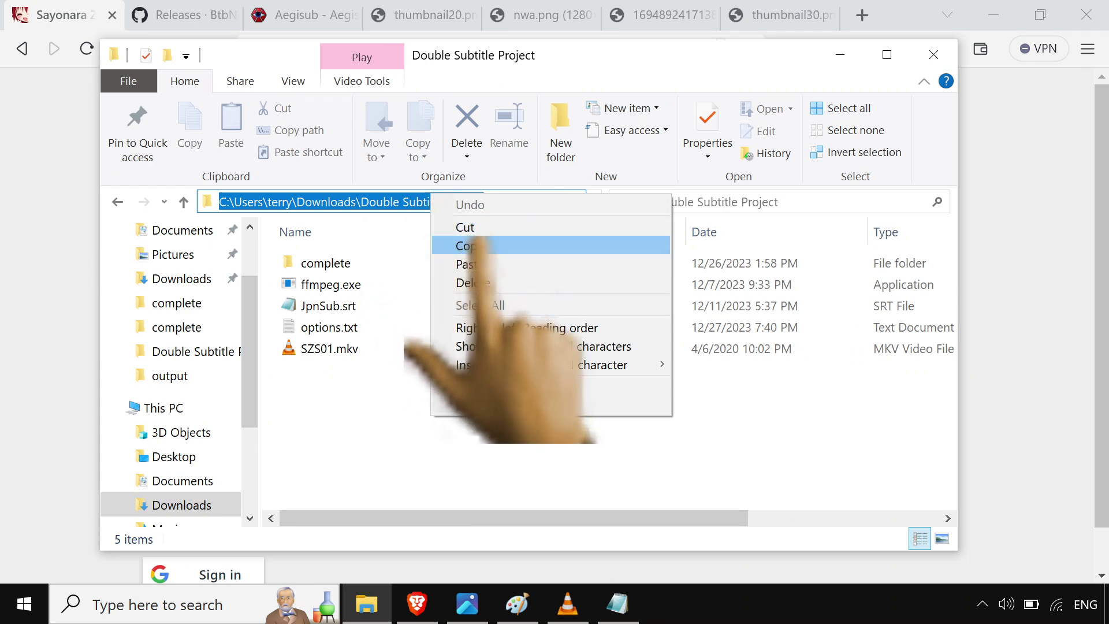
click(462, 246)
key(super)
text(cmd)
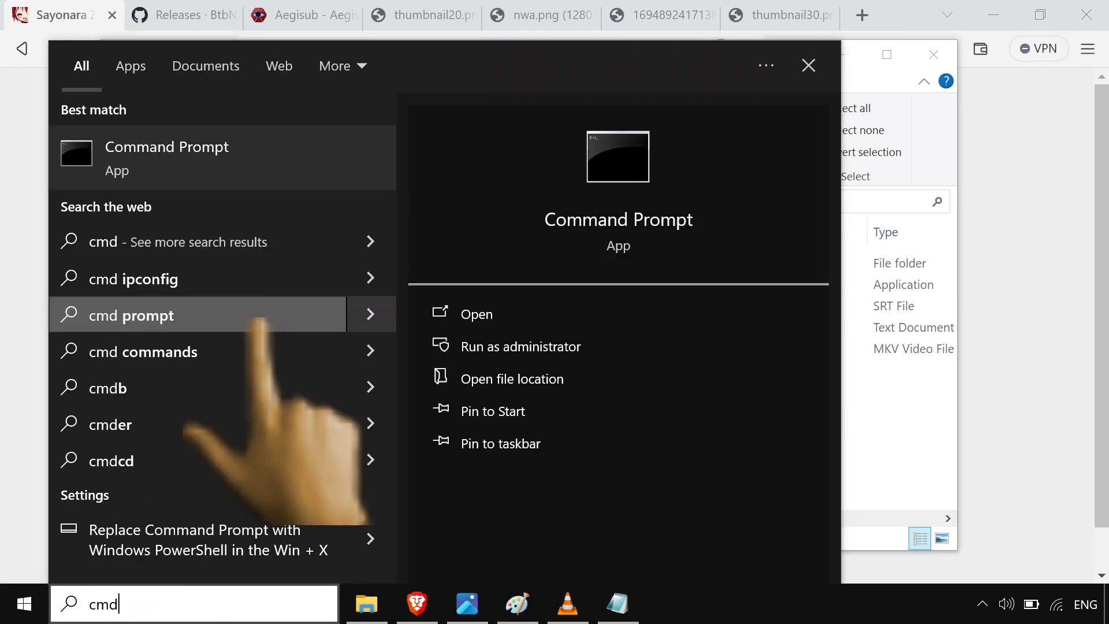
Step: Launch Command Prompt and cd into the Double Subtitle Project folder, then return to the folder view
key(Return)
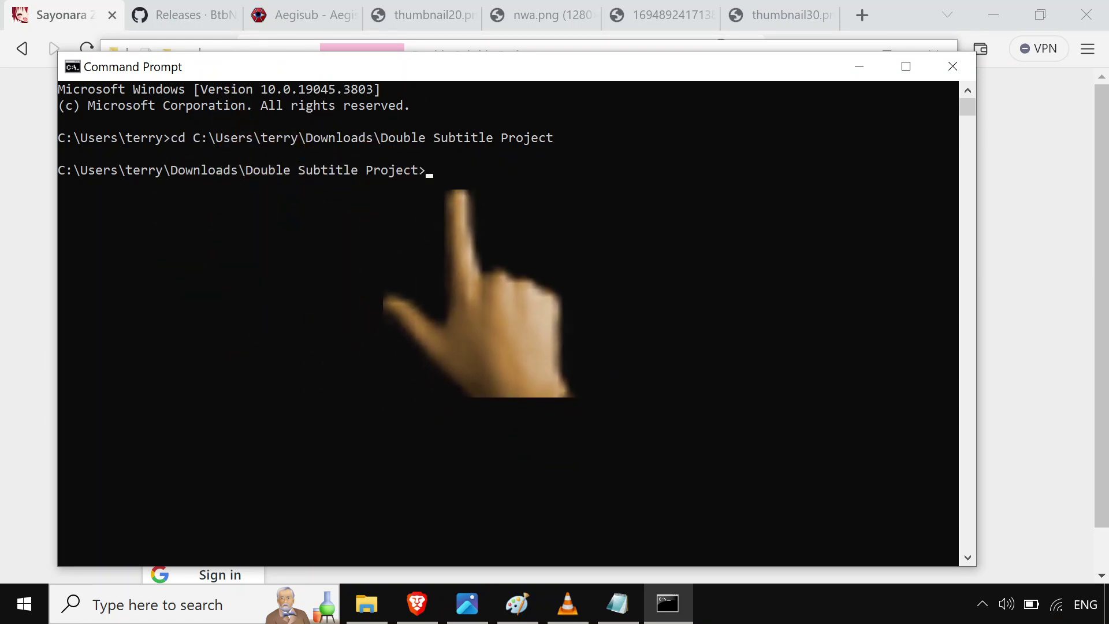
drag(456, 185, 147, 252)
click(564, 267)
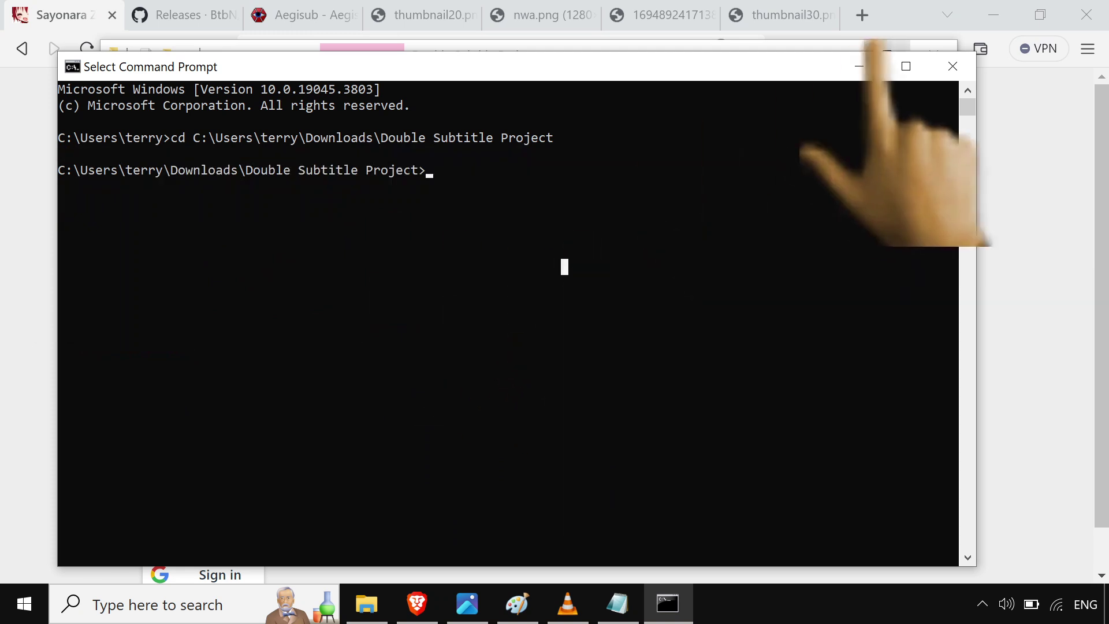
click(859, 66)
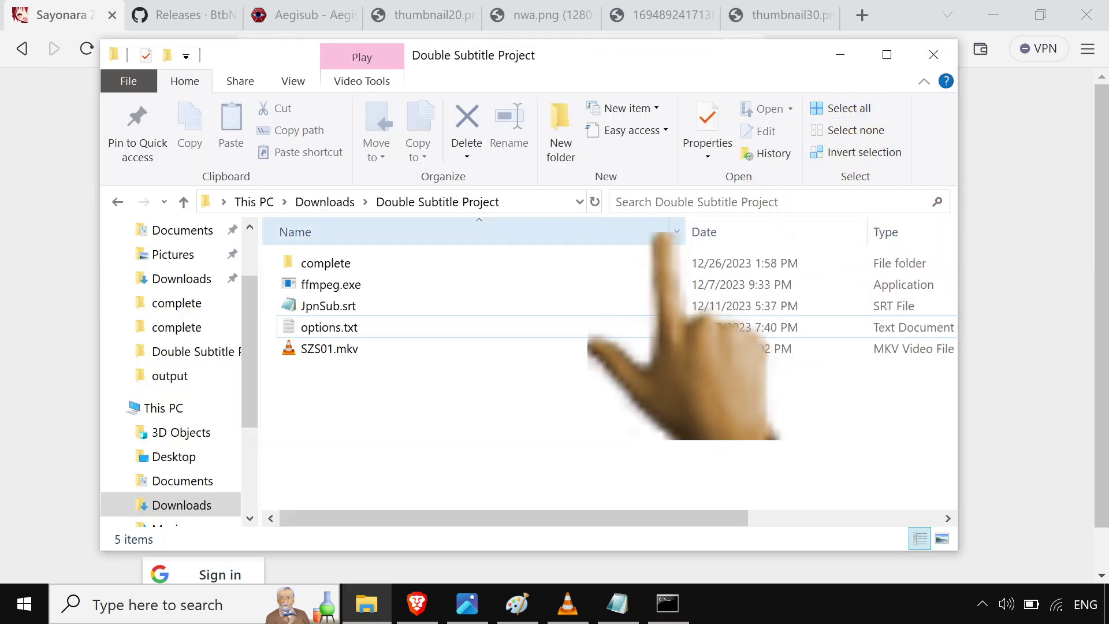
click(406, 348)
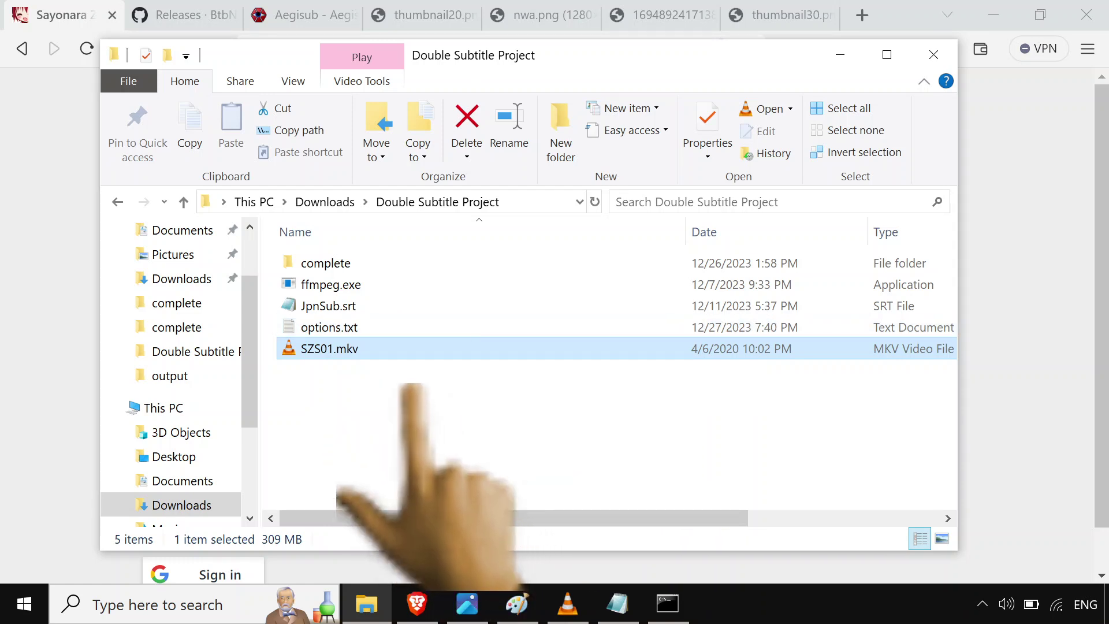
click(414, 386)
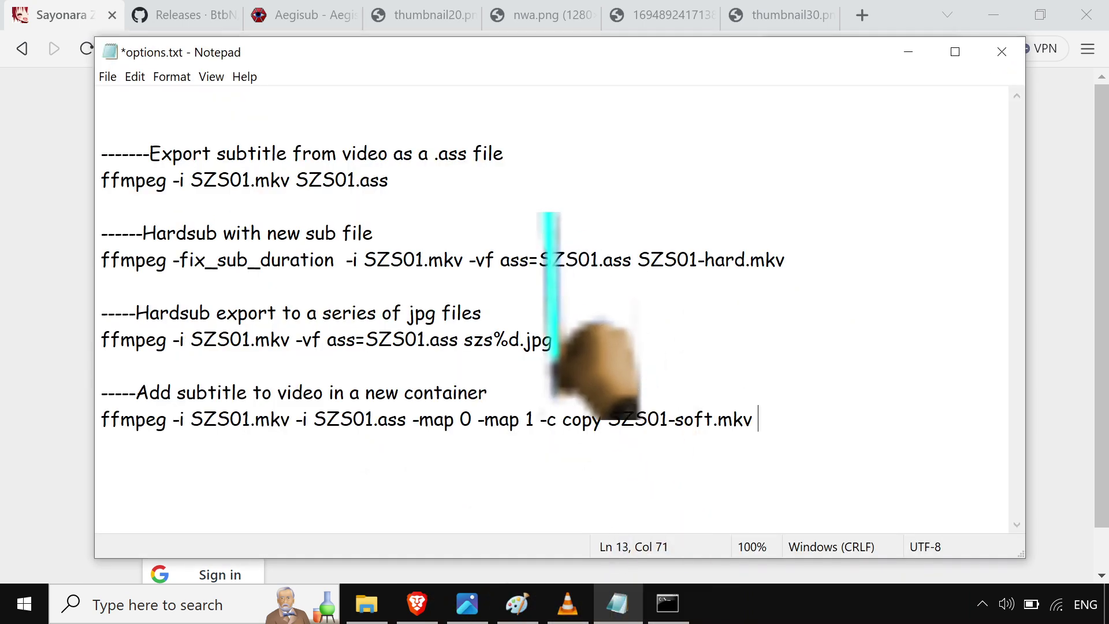
click(908, 52)
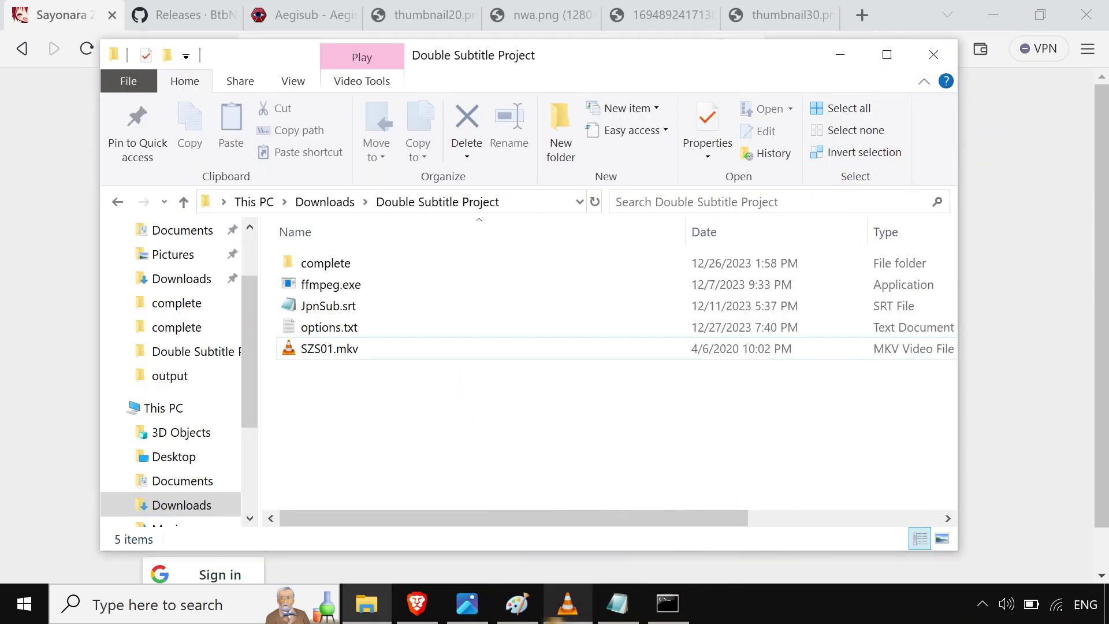
Step: Run ffmpeg -i SZS01.mkv SZS01.ass and confirm the 61.9 KB SZS01.ass appears
click(668, 603)
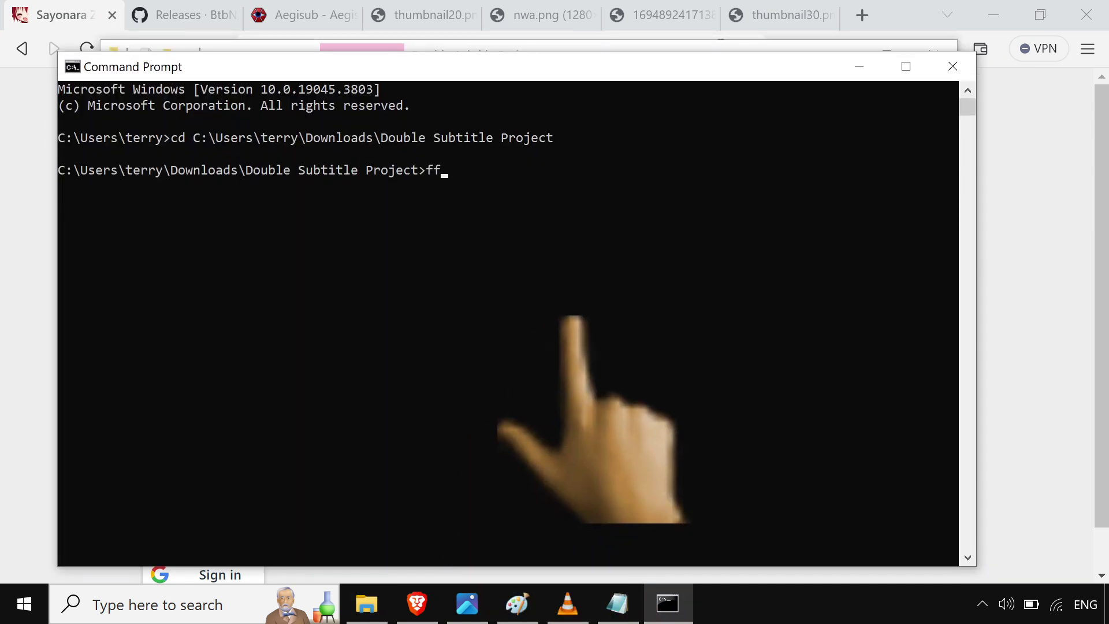
text(ffmpeg)
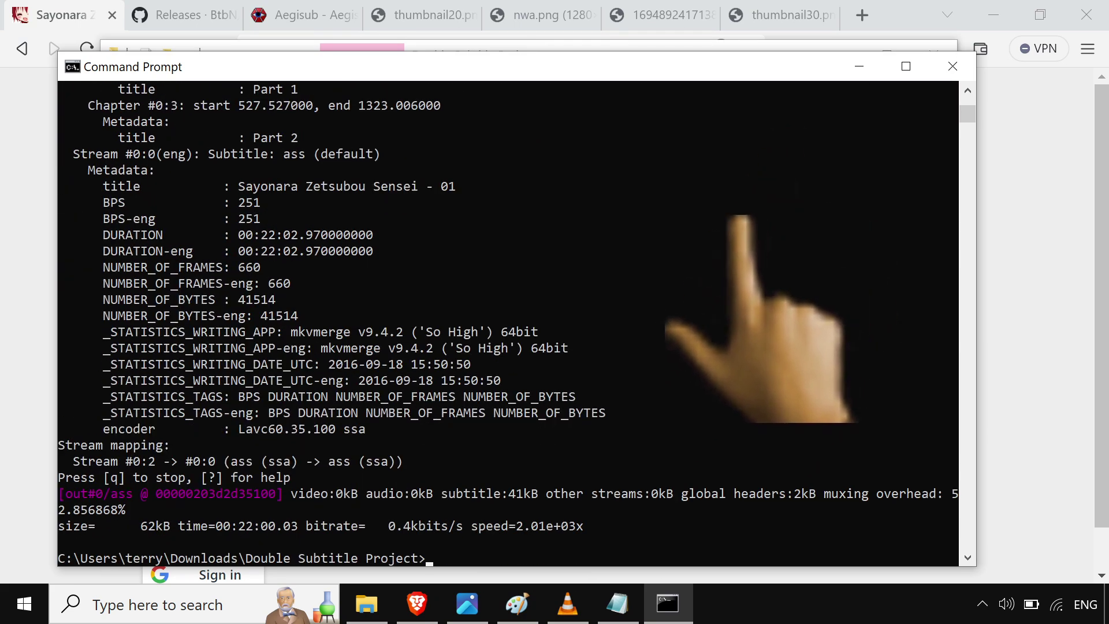
click(859, 66)
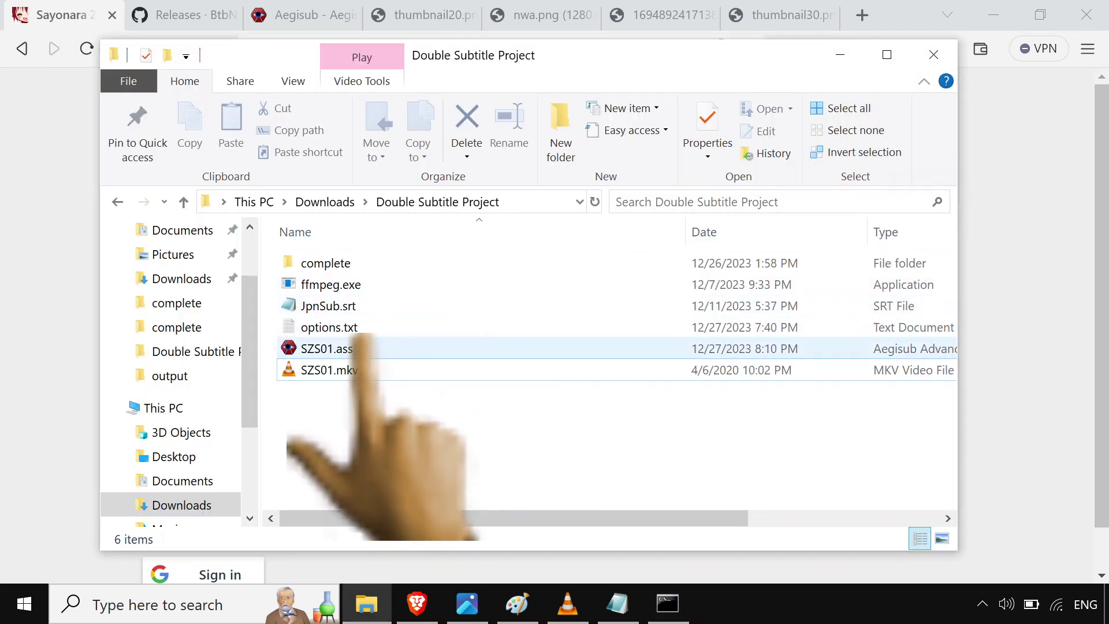
click(364, 346)
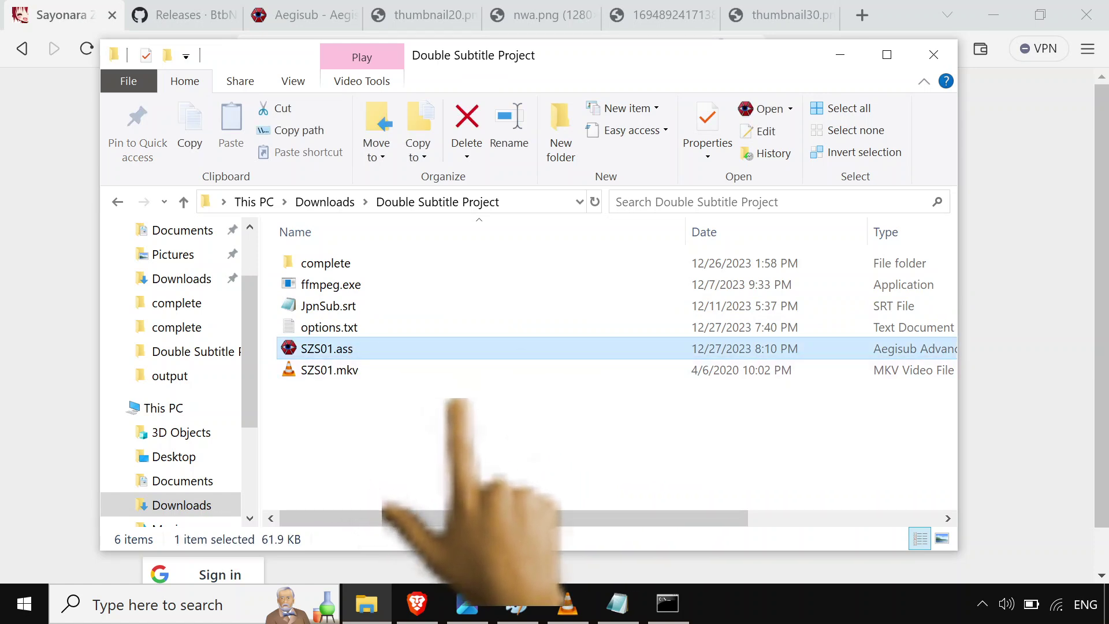
click(459, 404)
Step: Open SZS01.ass in Aegisub, decline loading its video, and scroll through the 665 English lines
click(338, 348)
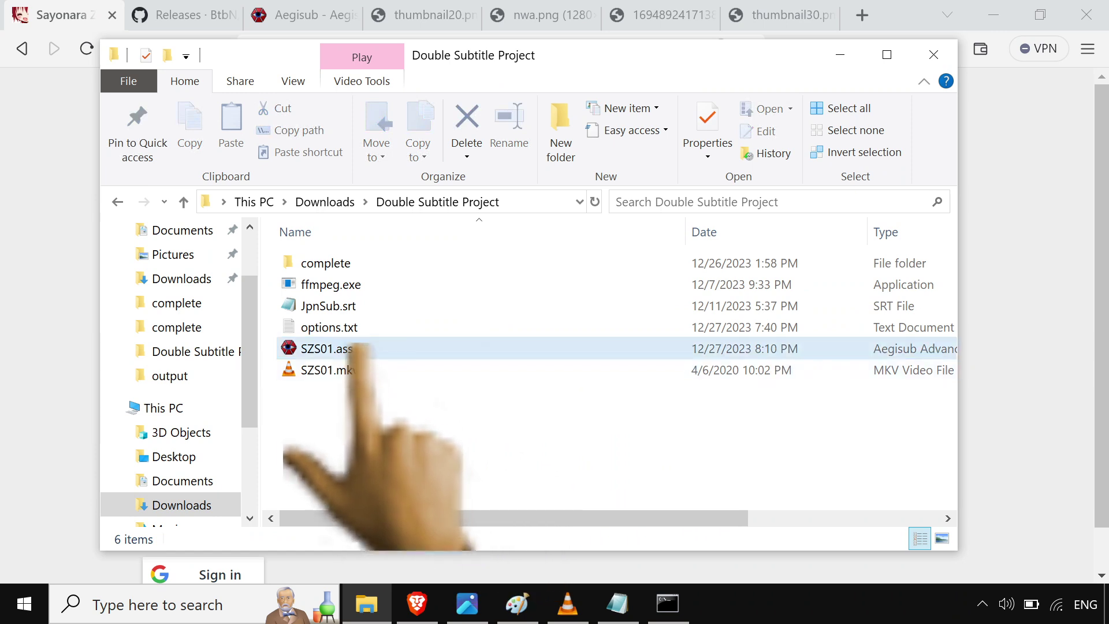
double_click(351, 347)
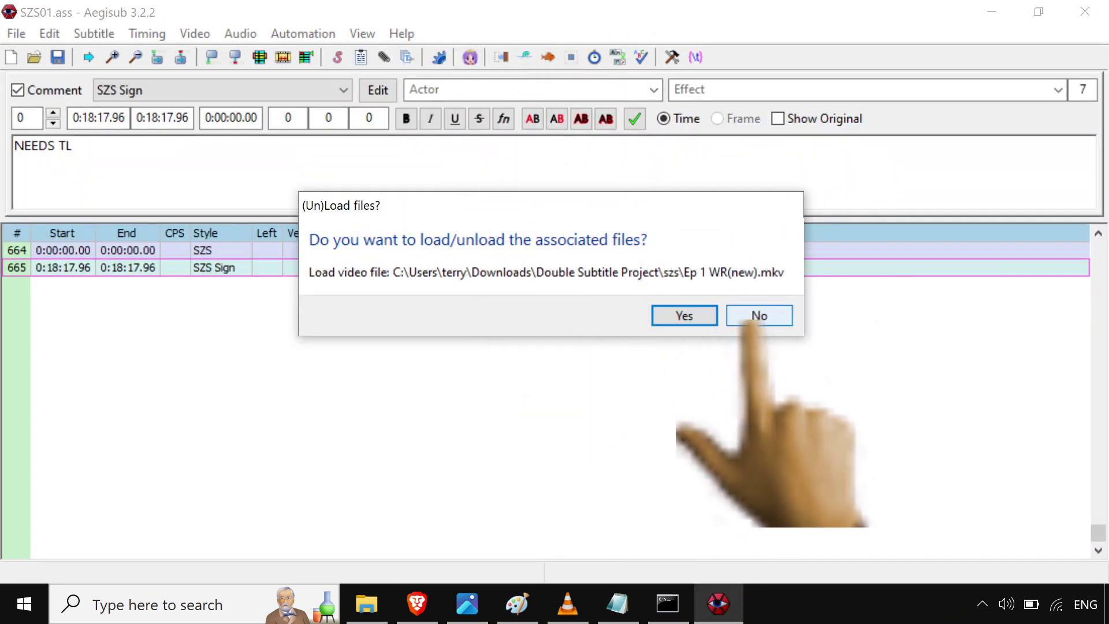
click(757, 317)
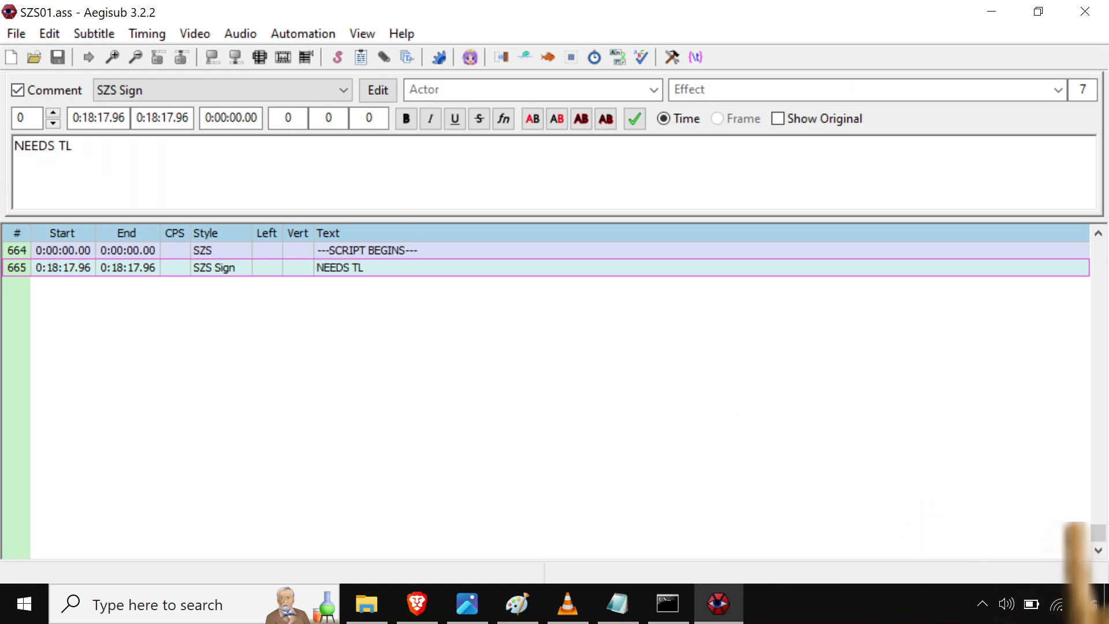
drag(1098, 531, 1098, 249)
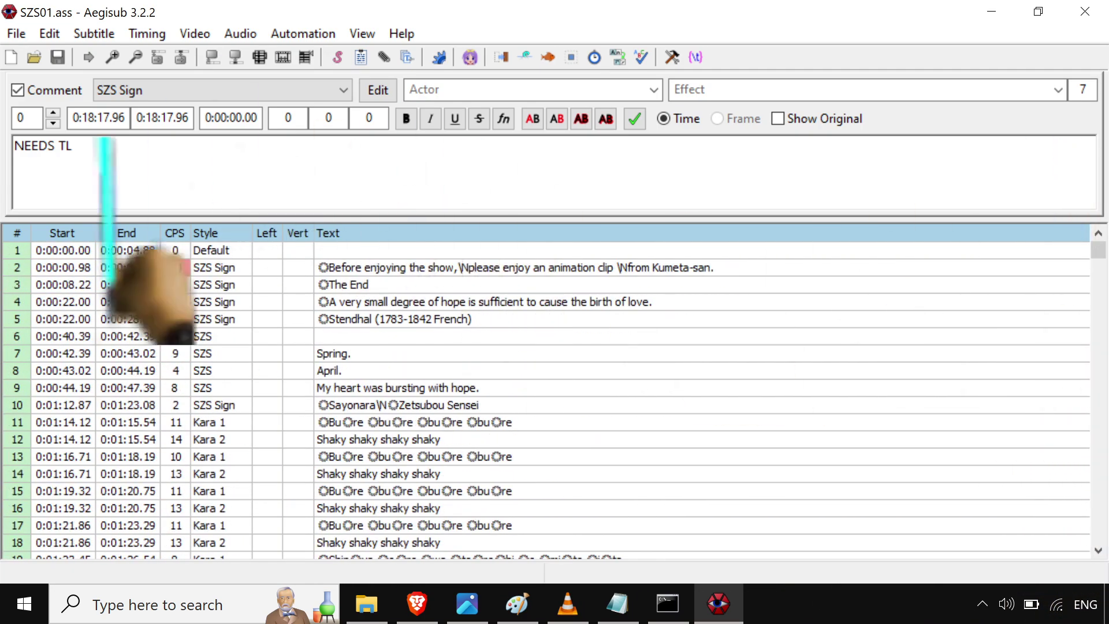
drag(1099, 252, 1098, 511)
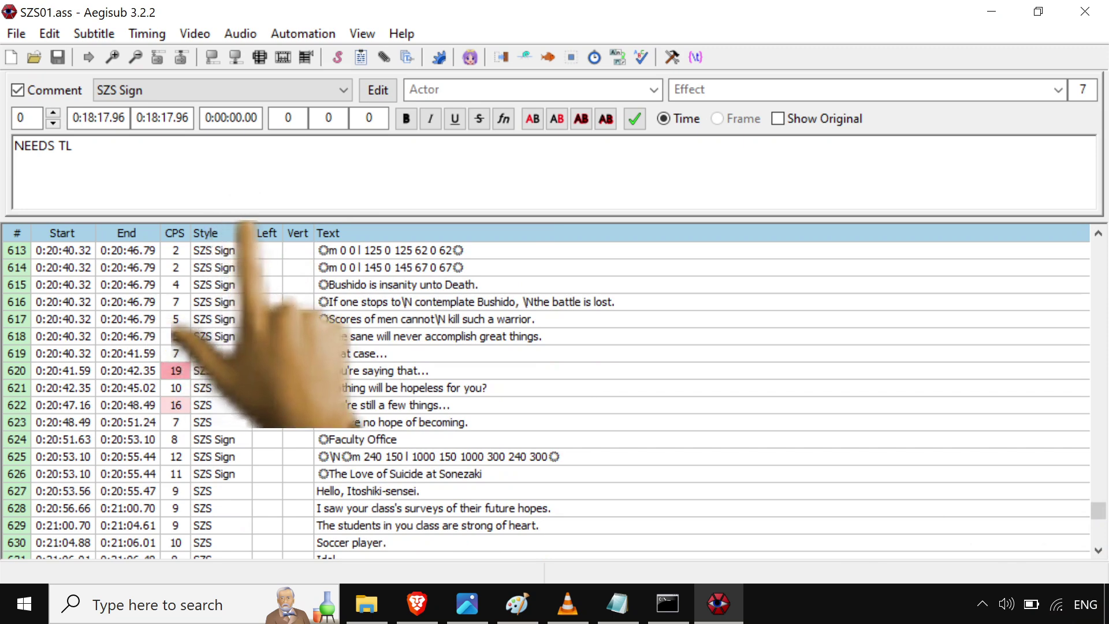
click(992, 11)
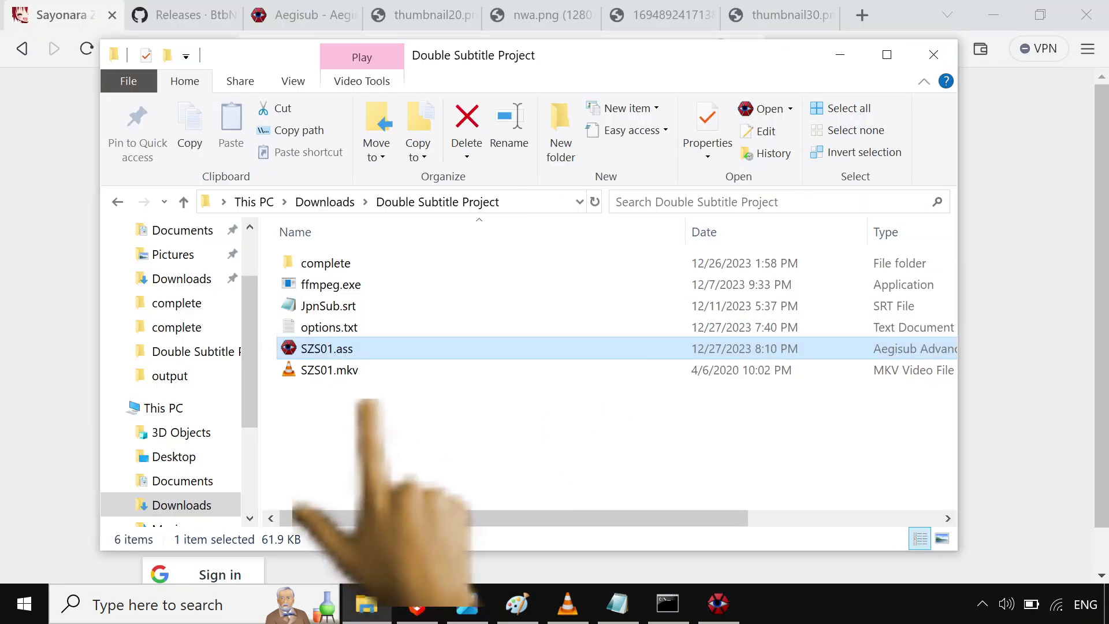
click(342, 306)
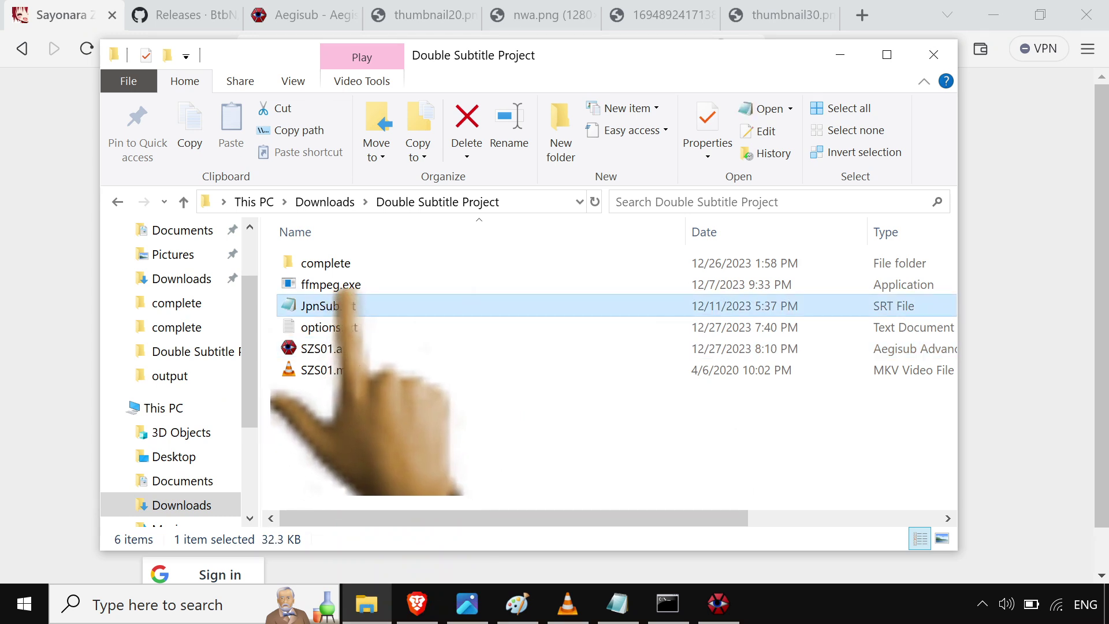
double_click(343, 305)
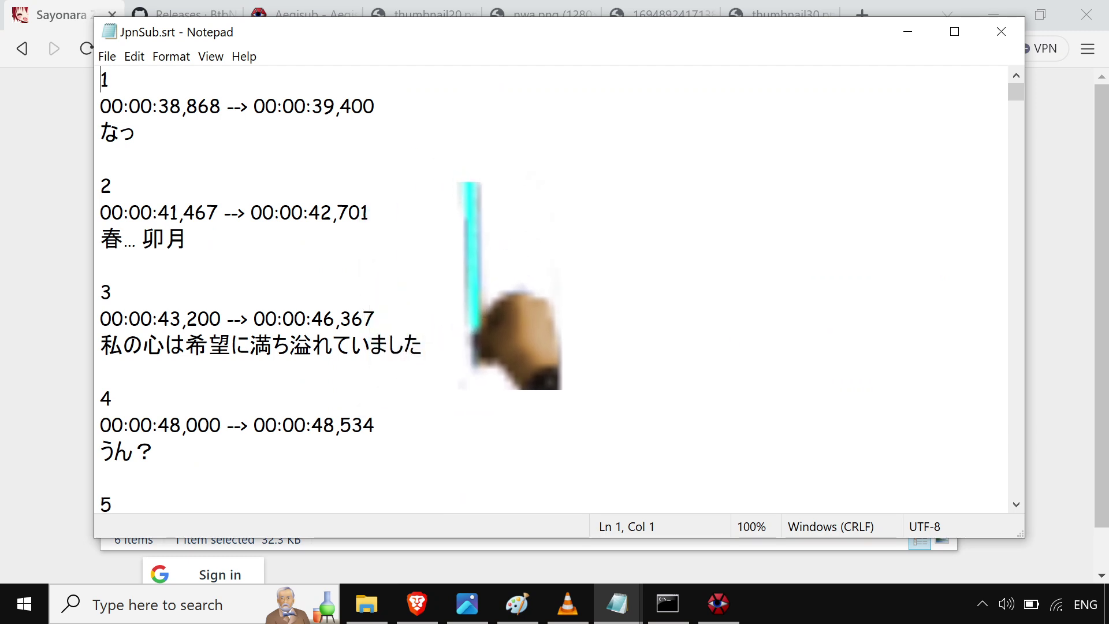
scroll(532, 166, down, 16)
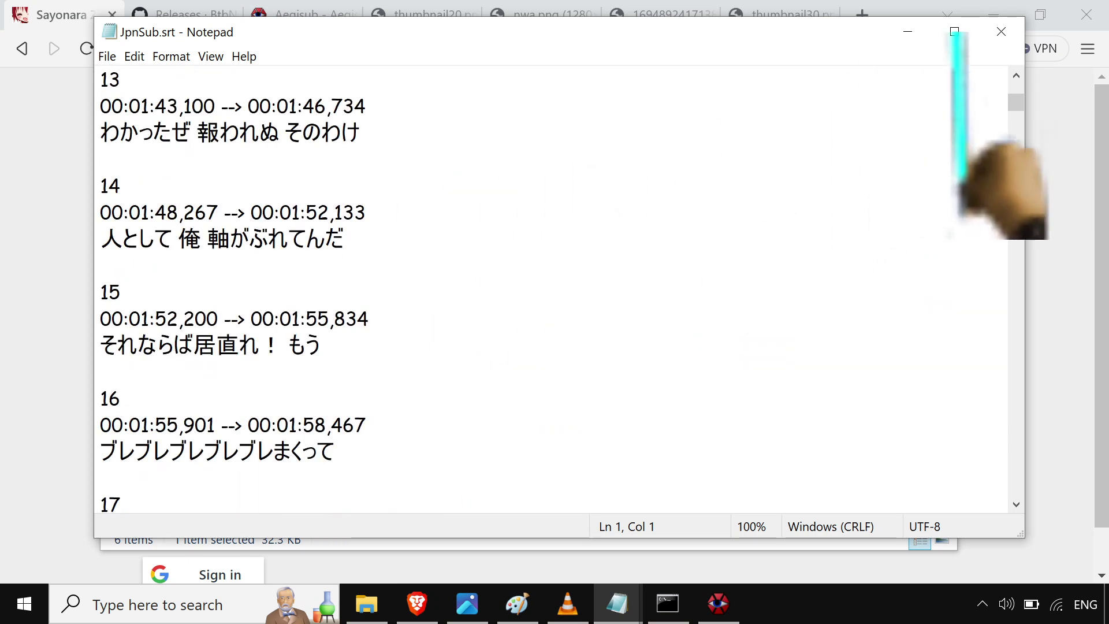
click(1001, 31)
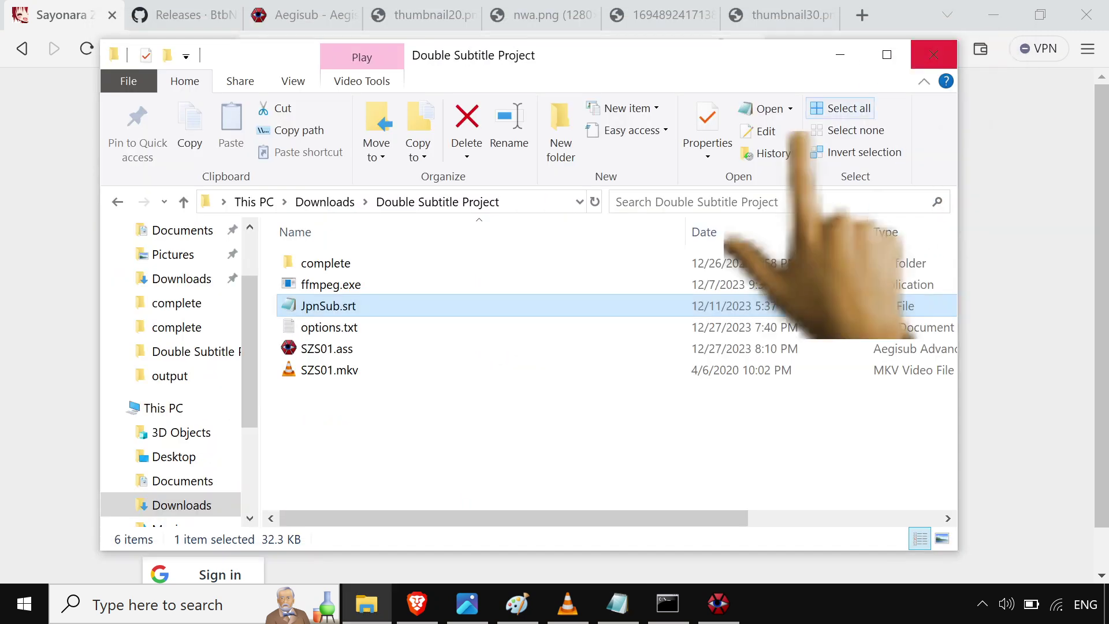
Step: Open JpnSub.srt with Aegisub from its right-click Open with menu
right_click(358, 306)
mouse_move(456, 326)
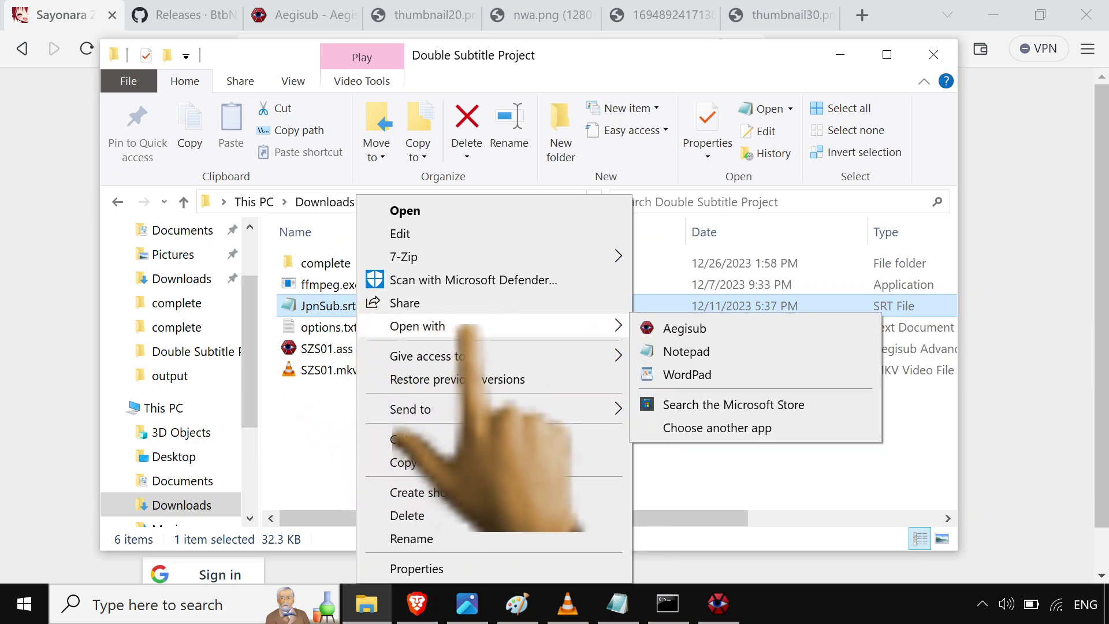
click(686, 329)
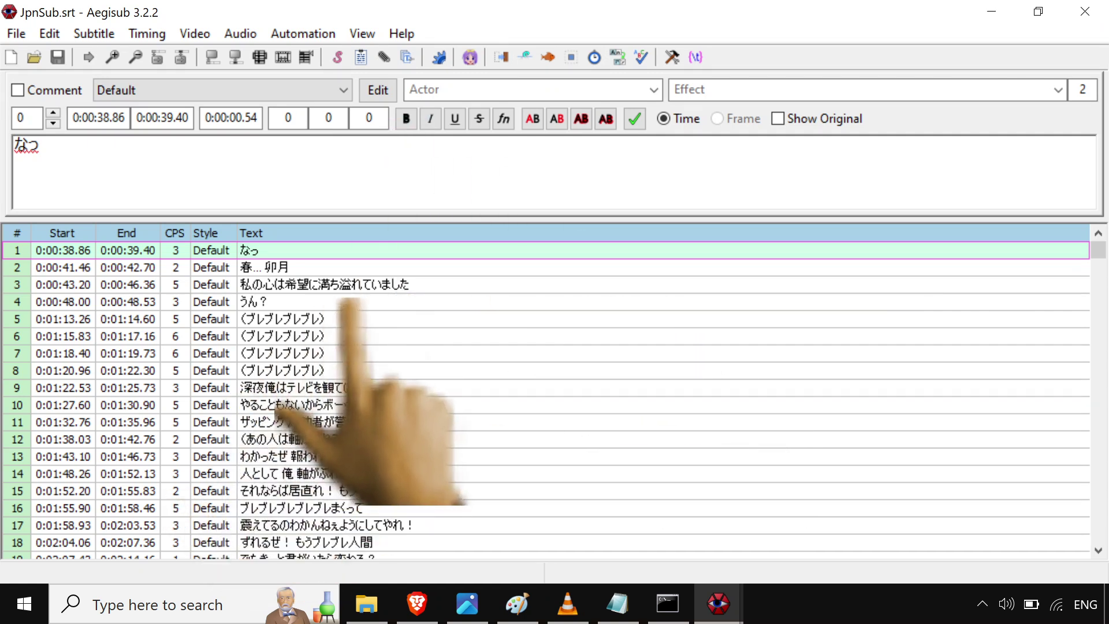
Step: Try selecting individual lines and ranges of Japanese subtitle lines in the JpnSub.srt grid
click(370, 284)
click(376, 251)
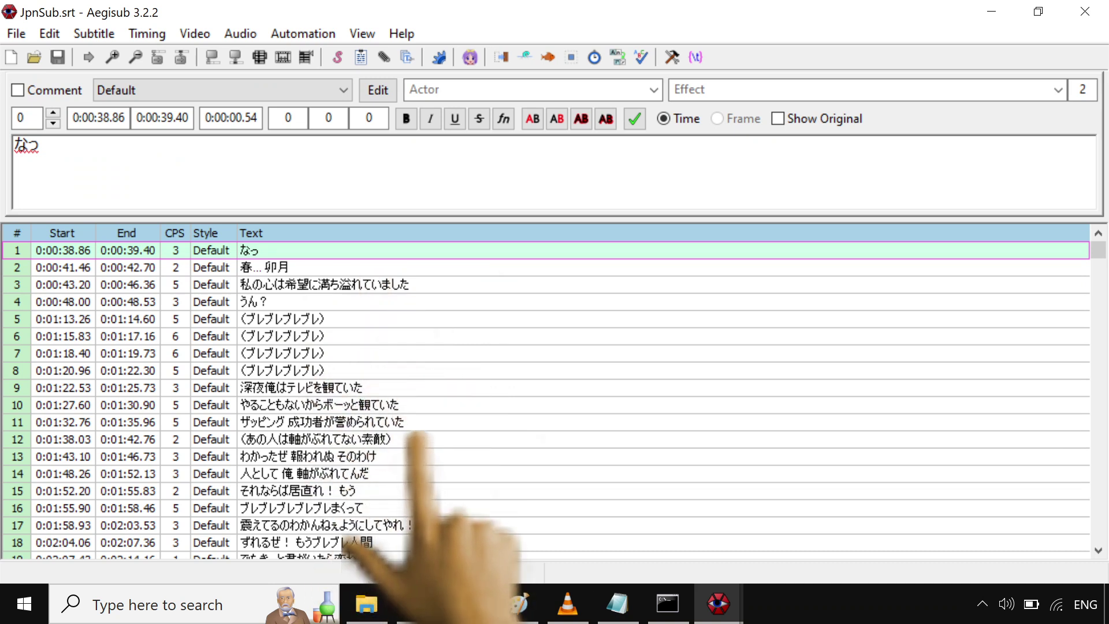
ctrl+click(418, 439)
ctrl+click(404, 405)
ctrl+click(384, 336)
ctrl+click(384, 319)
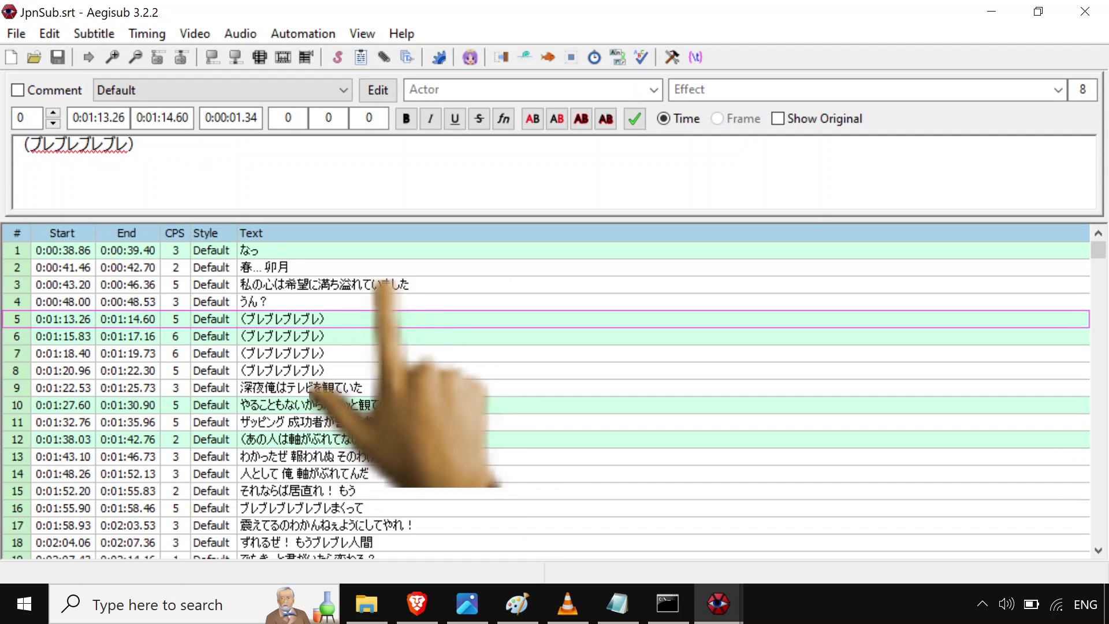
ctrl+click(384, 284)
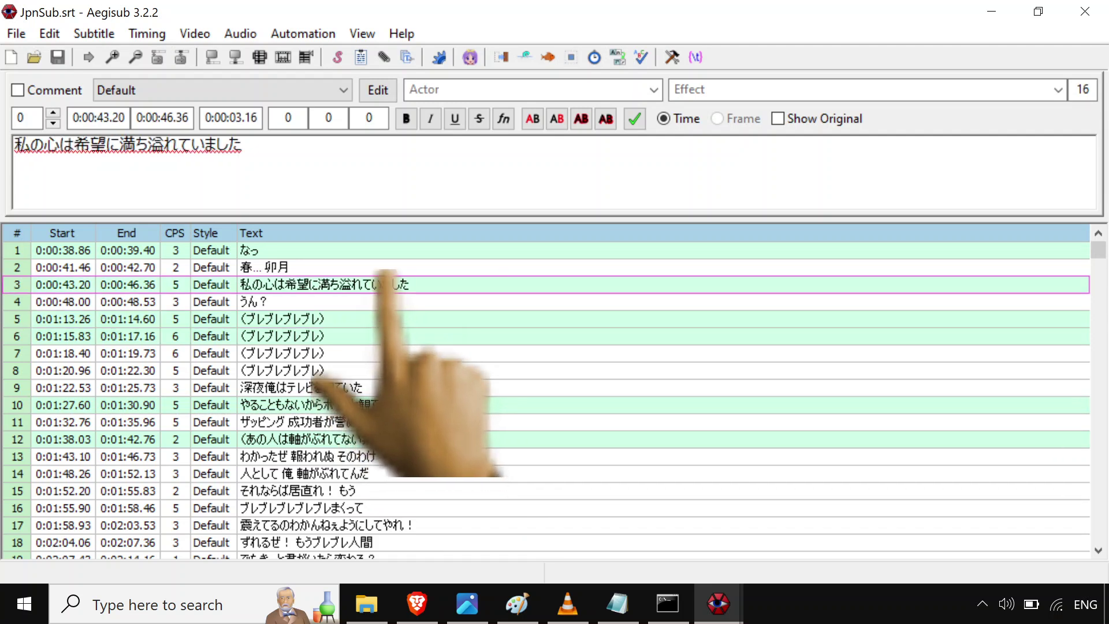
click(332, 457)
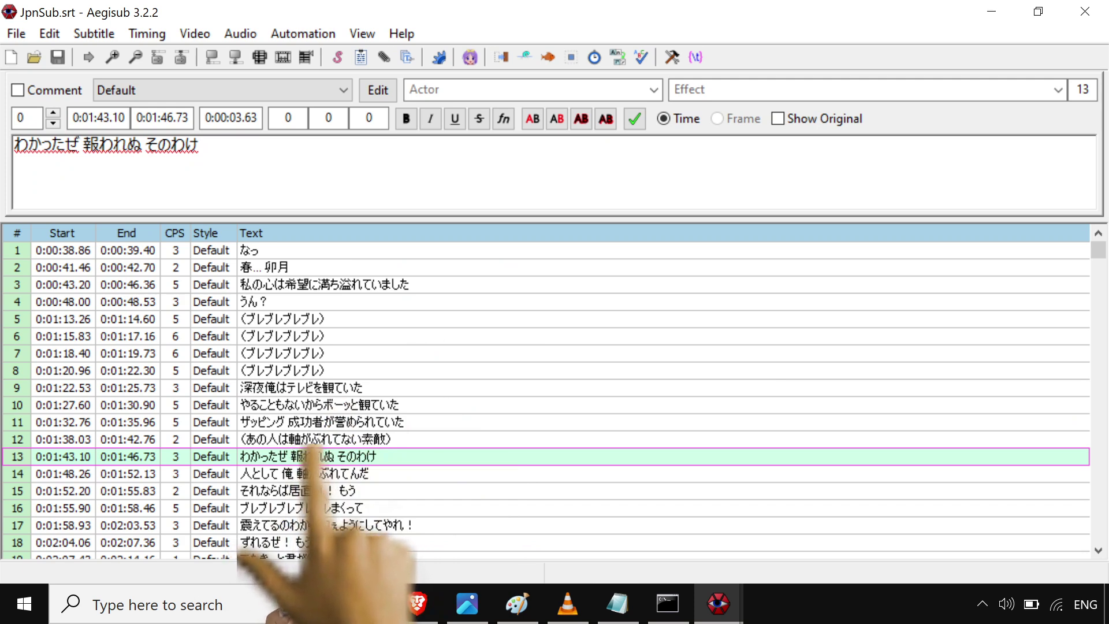
shift+click(347, 336)
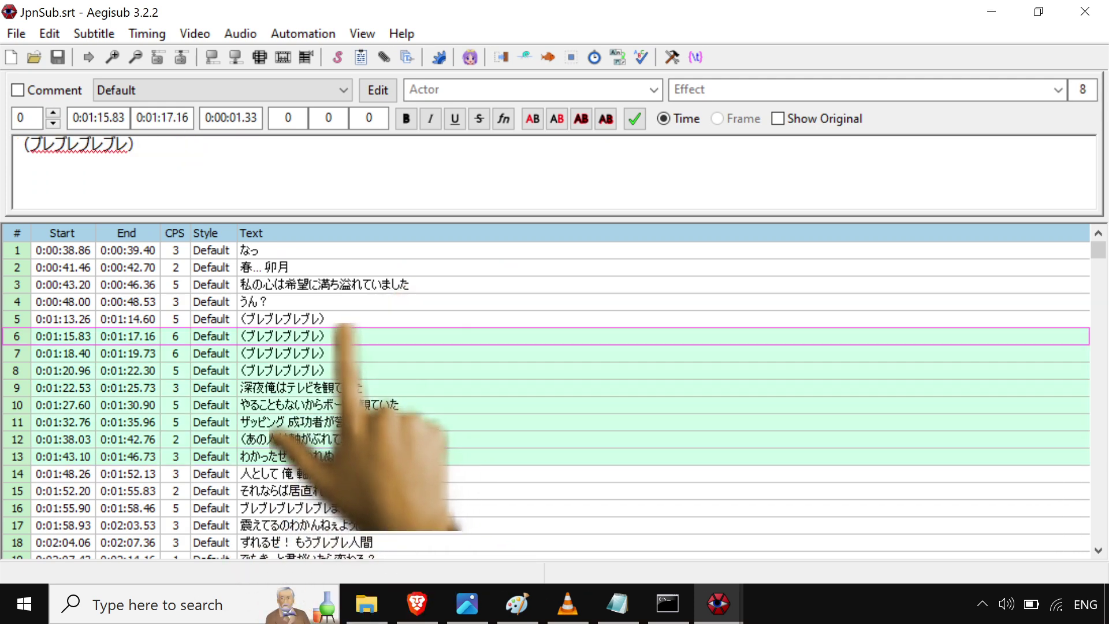
shift+click(324, 285)
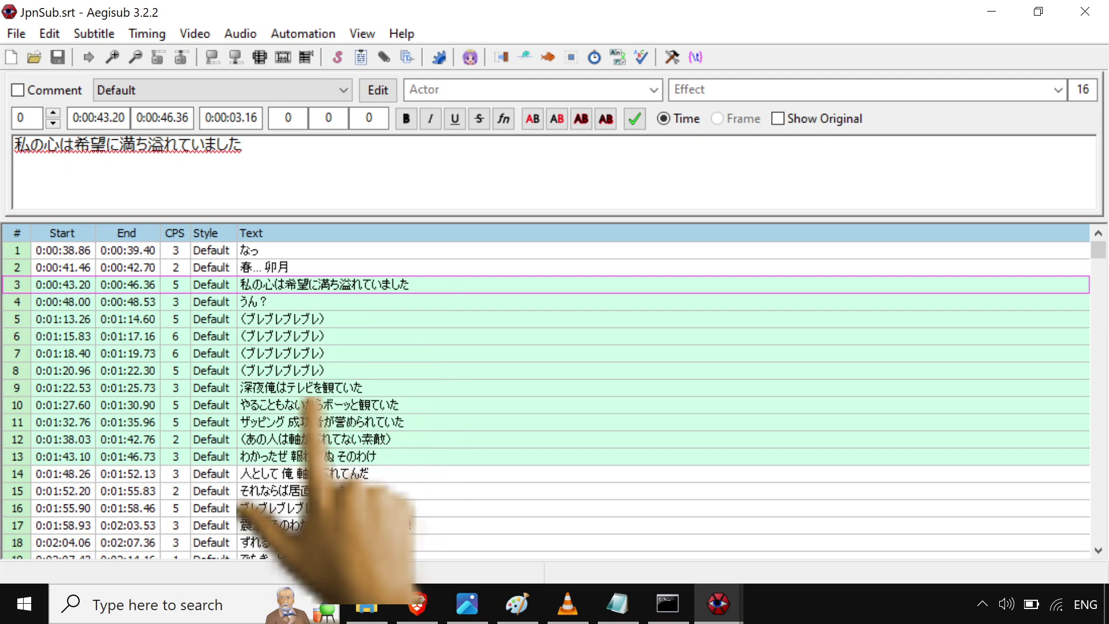
shift+click(309, 404)
shift+click(306, 319)
shift+click(306, 267)
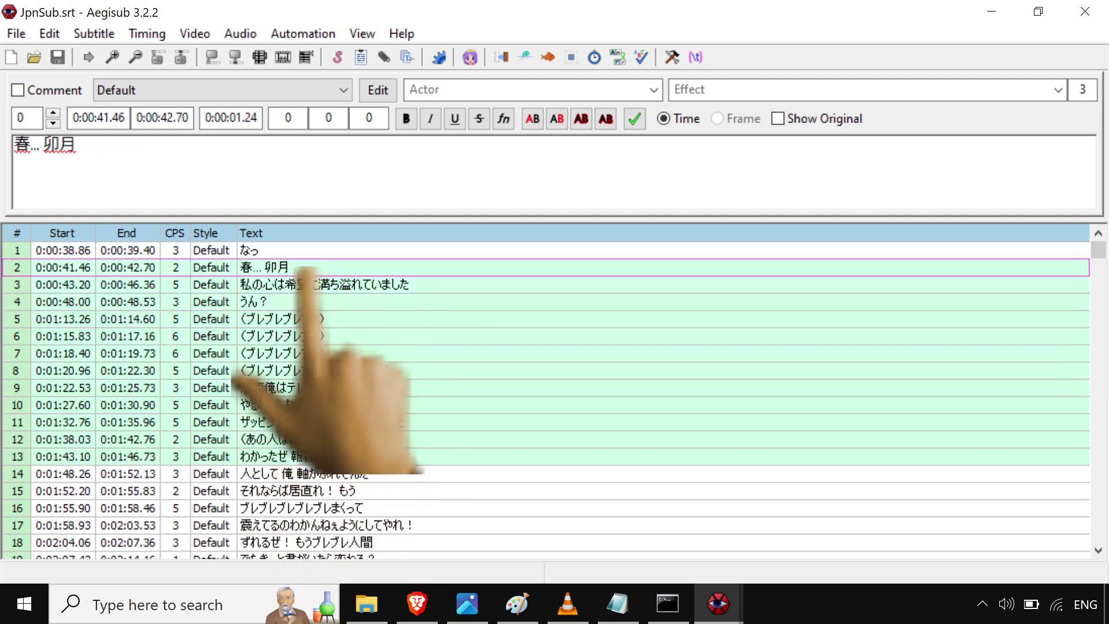
shift+click(295, 370)
shift+click(297, 422)
shift+click(290, 386)
shift+click(297, 370)
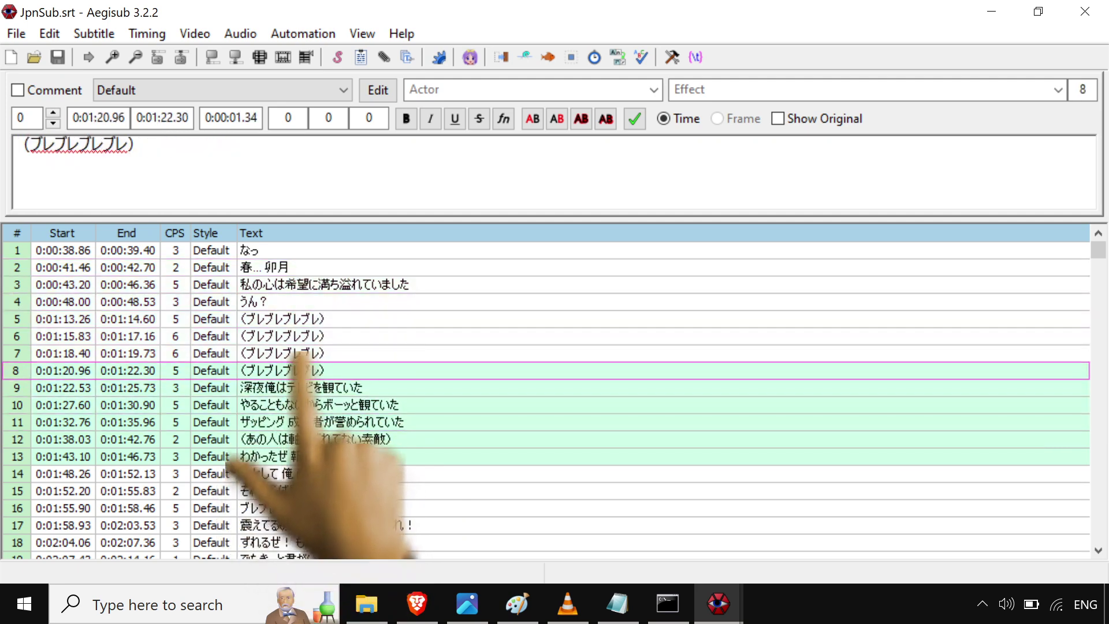
click(303, 336)
shift+click(305, 319)
click(317, 319)
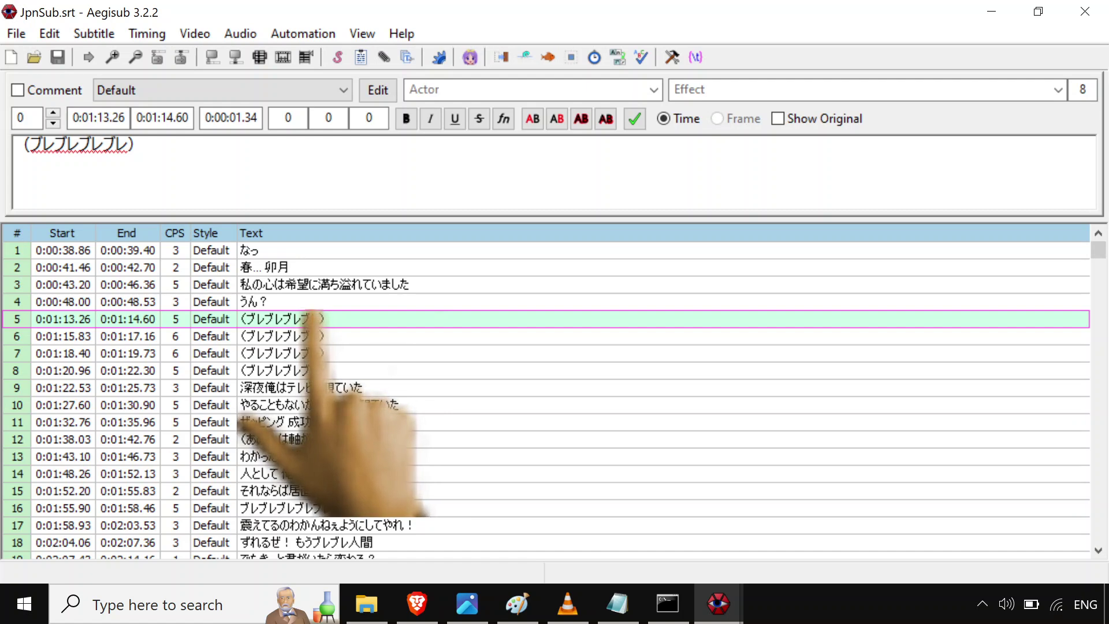
Step: Select all JpnSub.srt lines with Ctrl+A, then switch to the SZS01.ass window
key(ctrl+a)
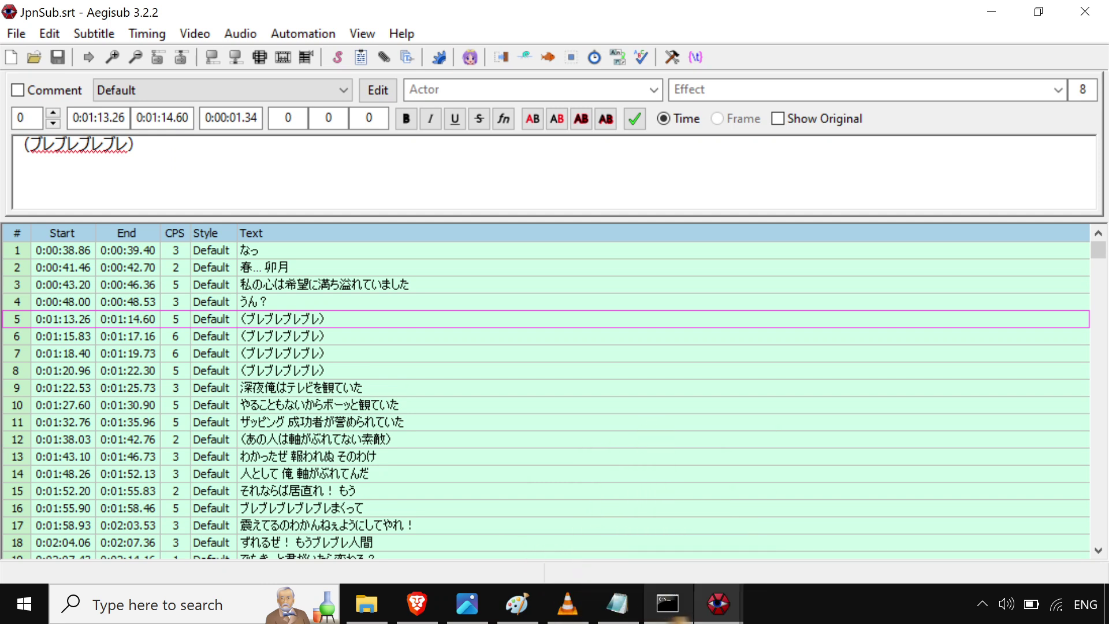
click(718, 604)
click(604, 520)
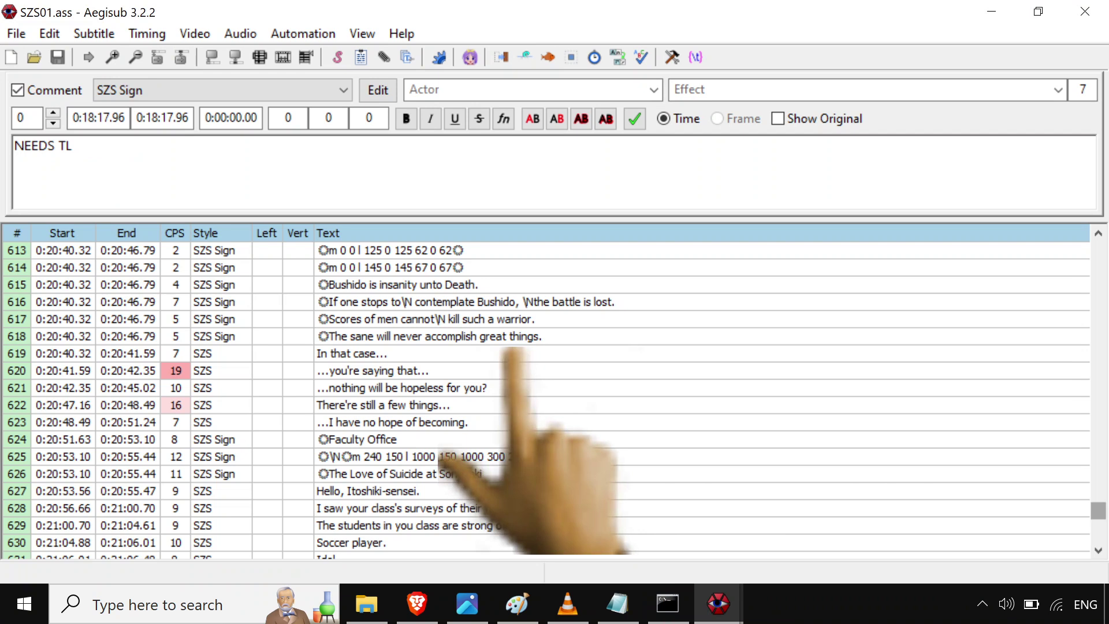
Step: Paste the Japanese lines into SZS01.ass so they start at line 665 (なっ) in Default style
key(ctrl+v)
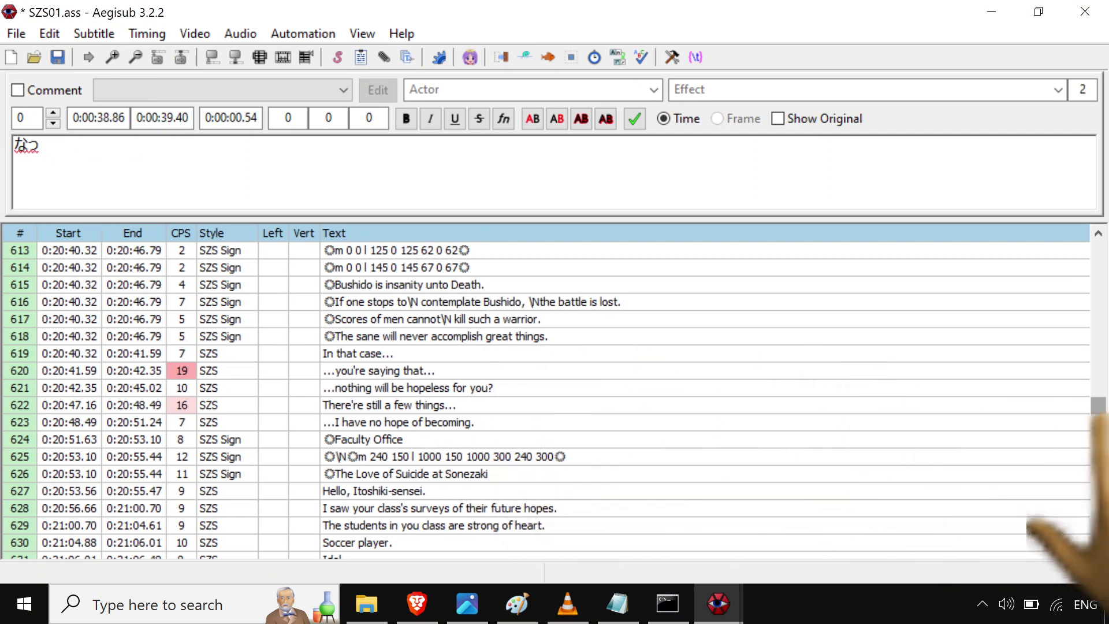
mouse_move(1098, 406)
mouse_down()
mouse_move(1098, 502)
mouse_move(1098, 416)
mouse_up()
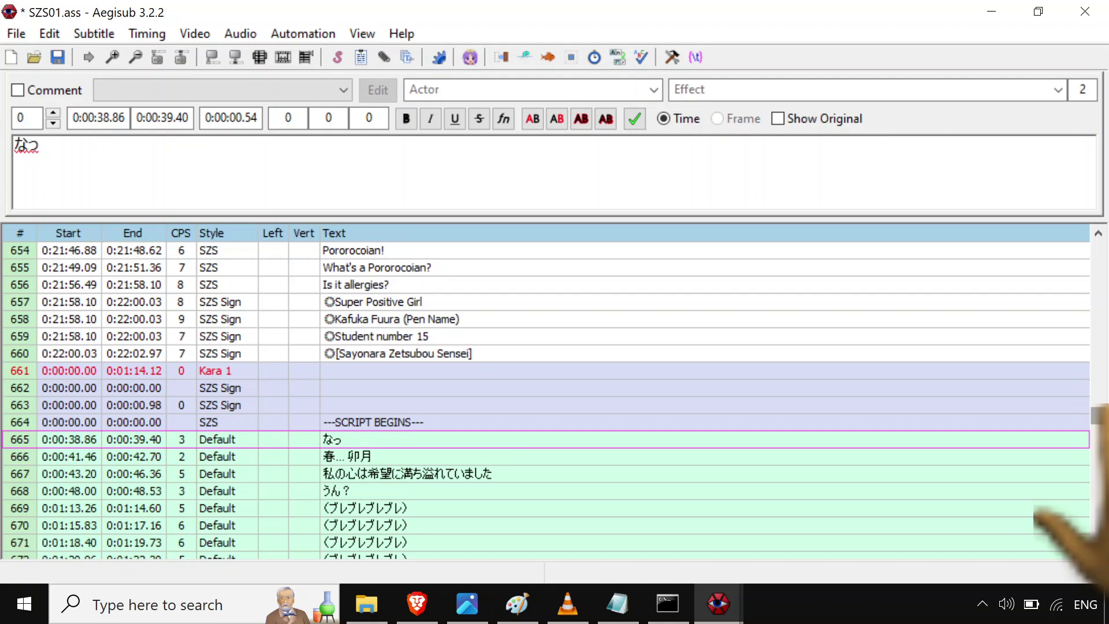
drag(1098, 416, 1098, 417)
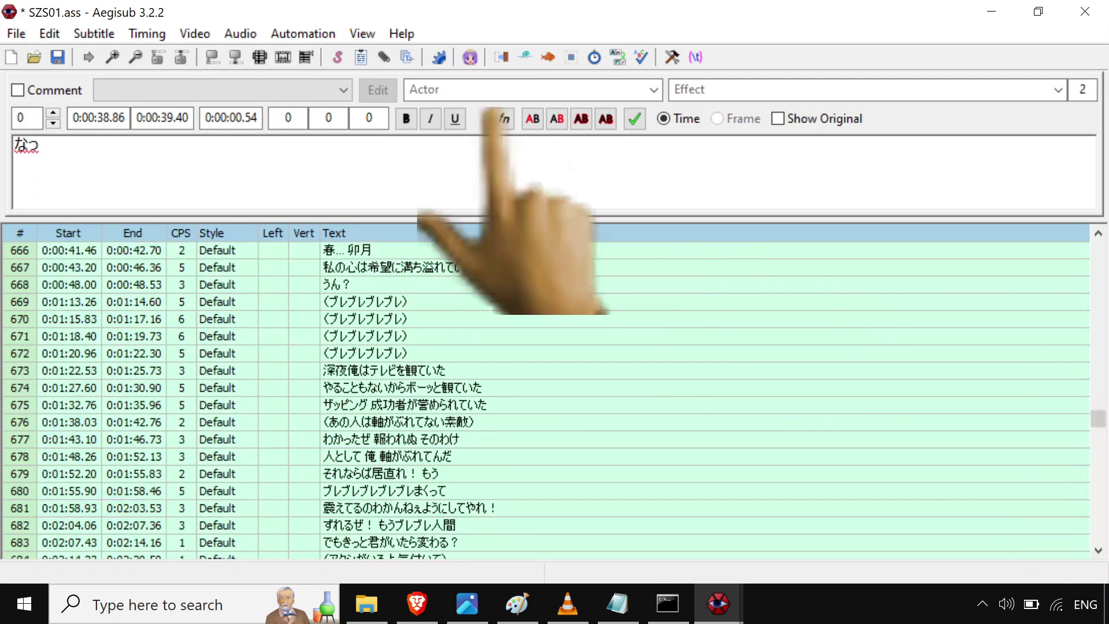
click(93, 34)
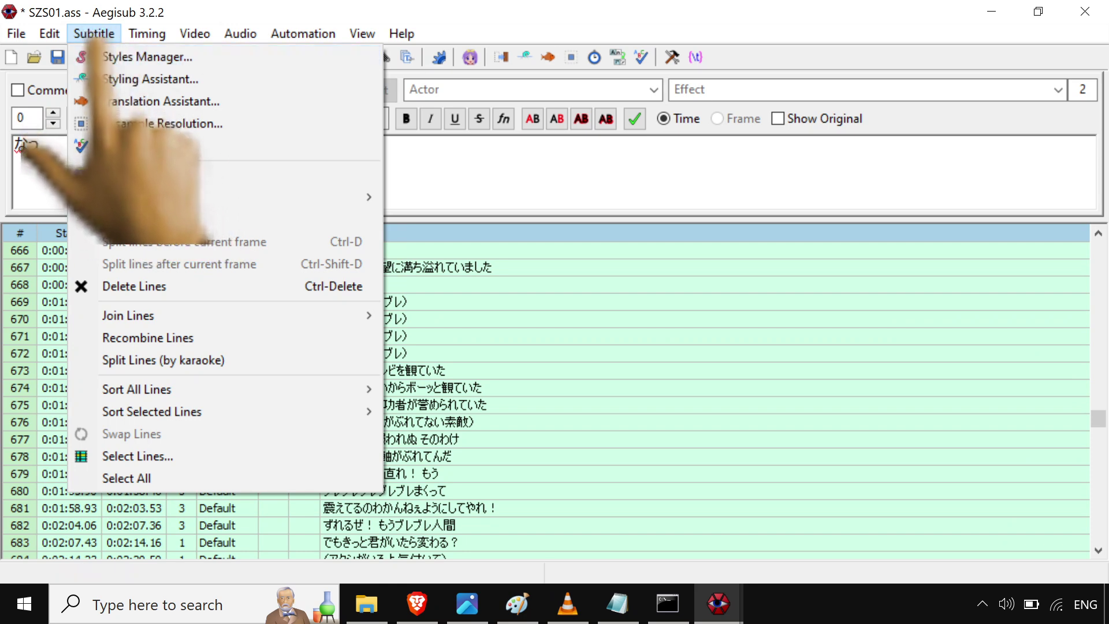
Step: Duplicate the SZS style as 'SZS - Copy' with alignment 8 (top centre)
click(134, 59)
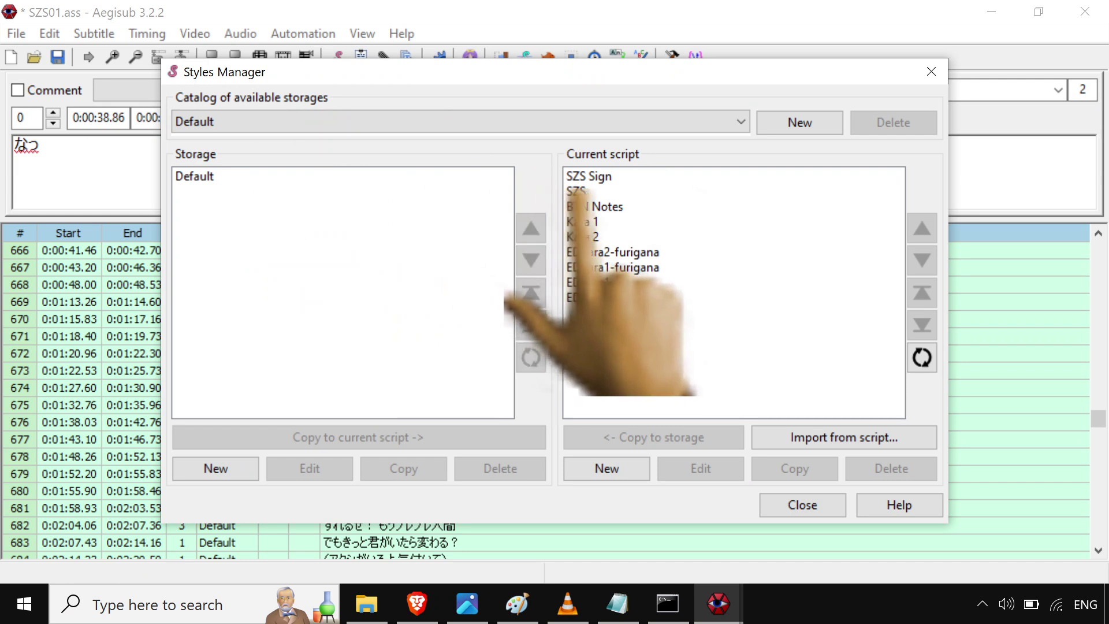
click(614, 191)
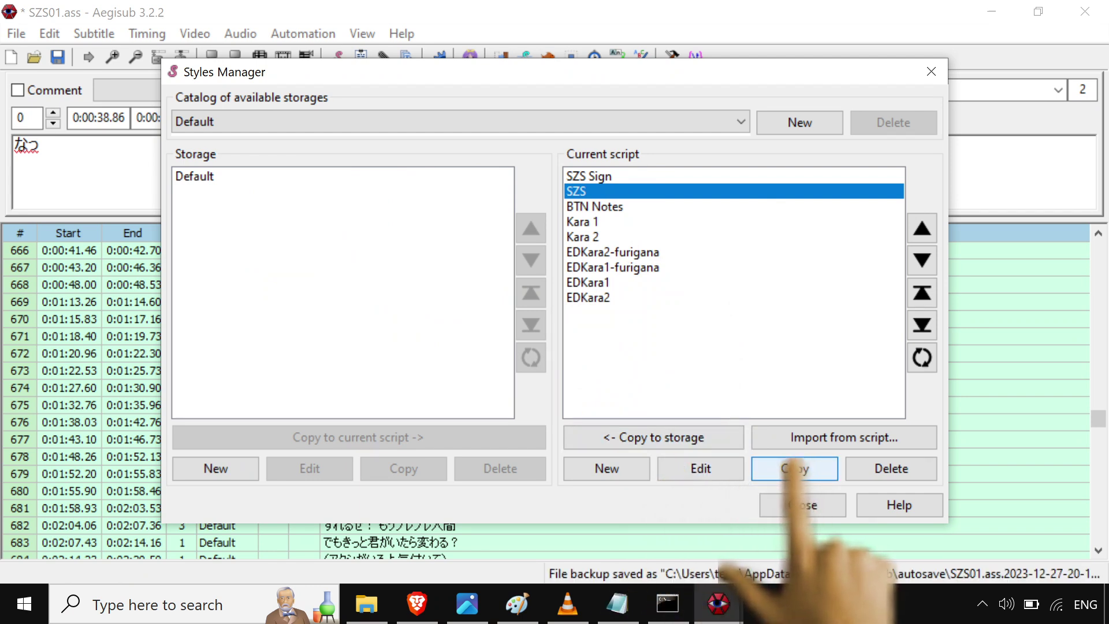
click(795, 465)
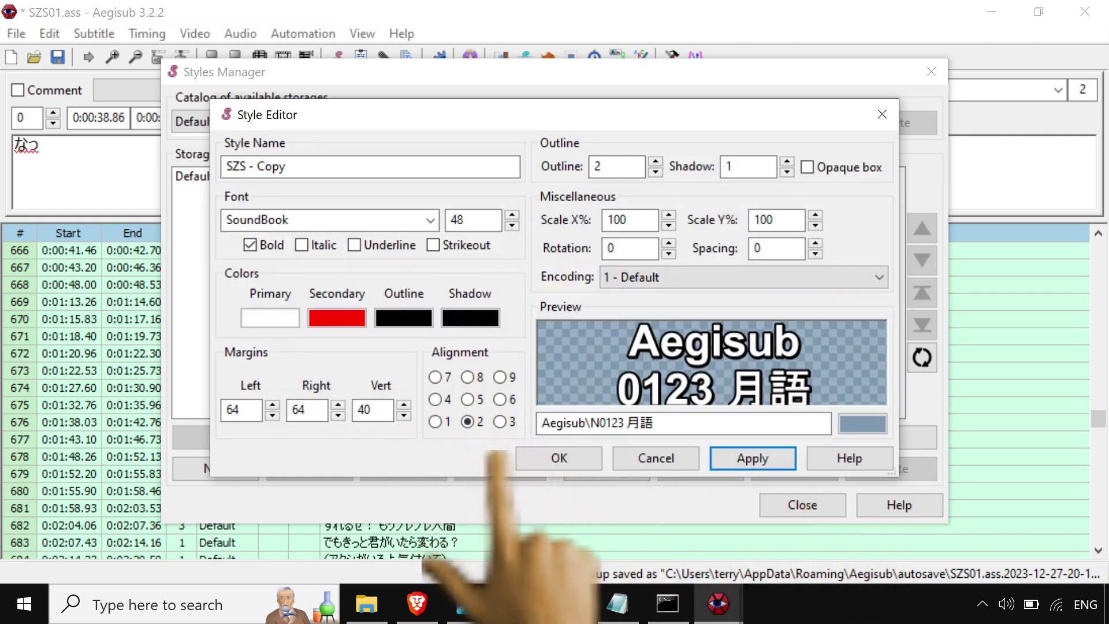
click(468, 377)
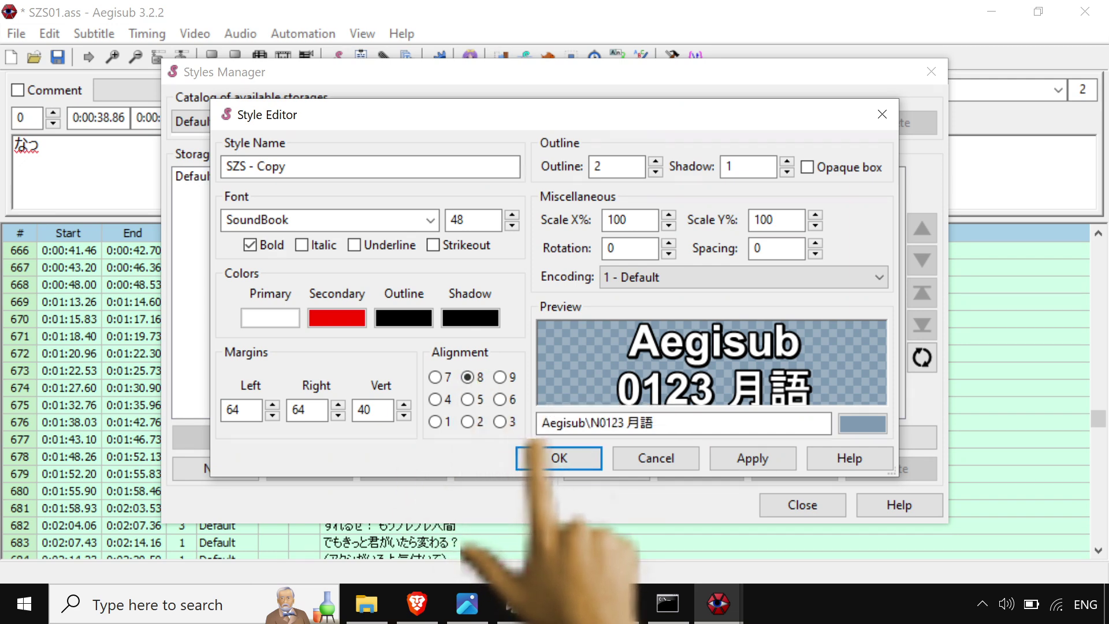
click(545, 458)
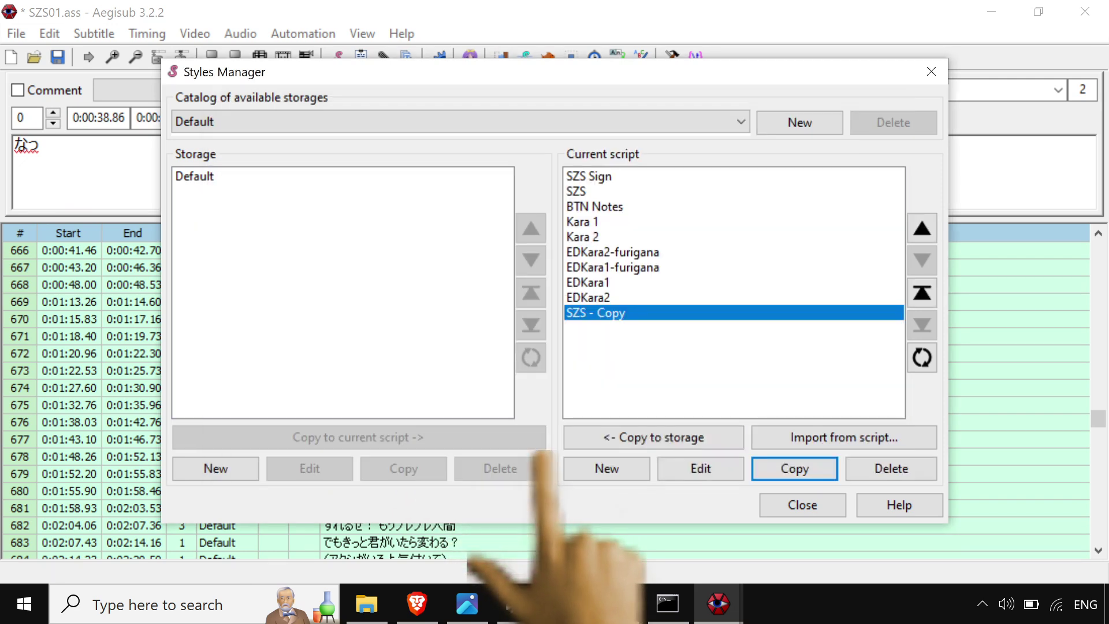
click(810, 504)
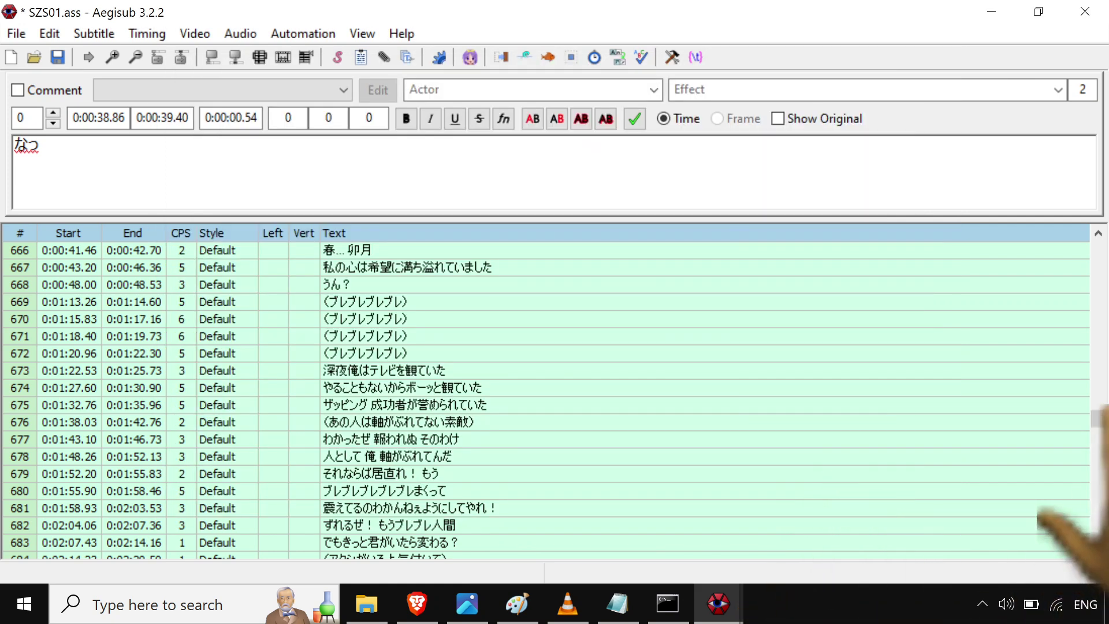
Step: Assign the SZS - Copy style to the selected Japanese lines from row 665 onward
scroll(1092, 462, up, 8)
scroll(1092, 497, down, 7)
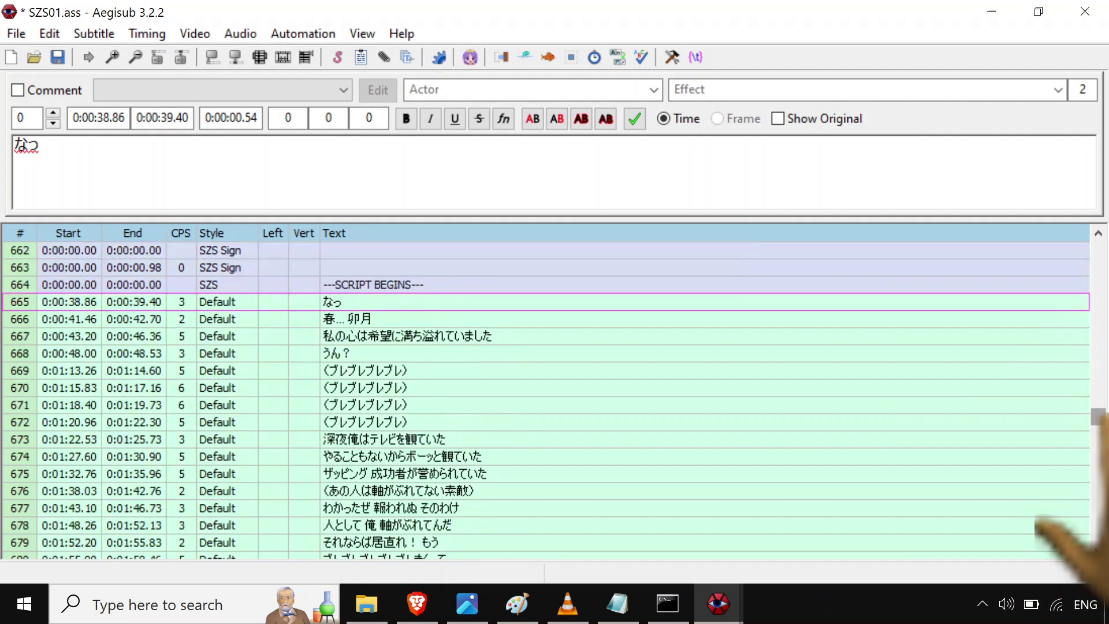
scroll(1092, 497, up, 2)
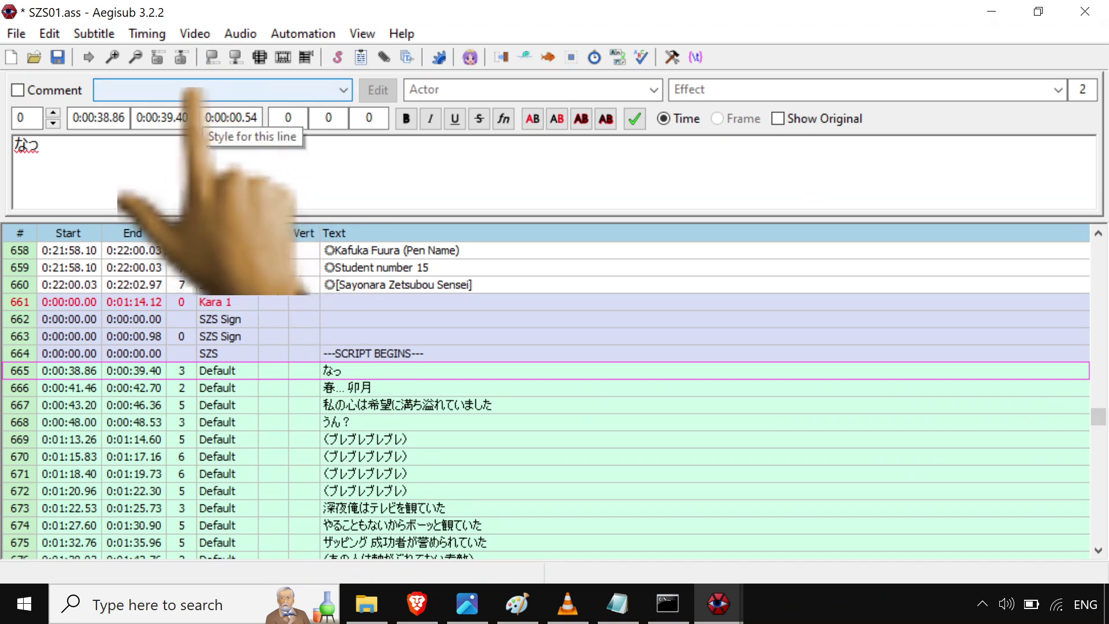
click(123, 90)
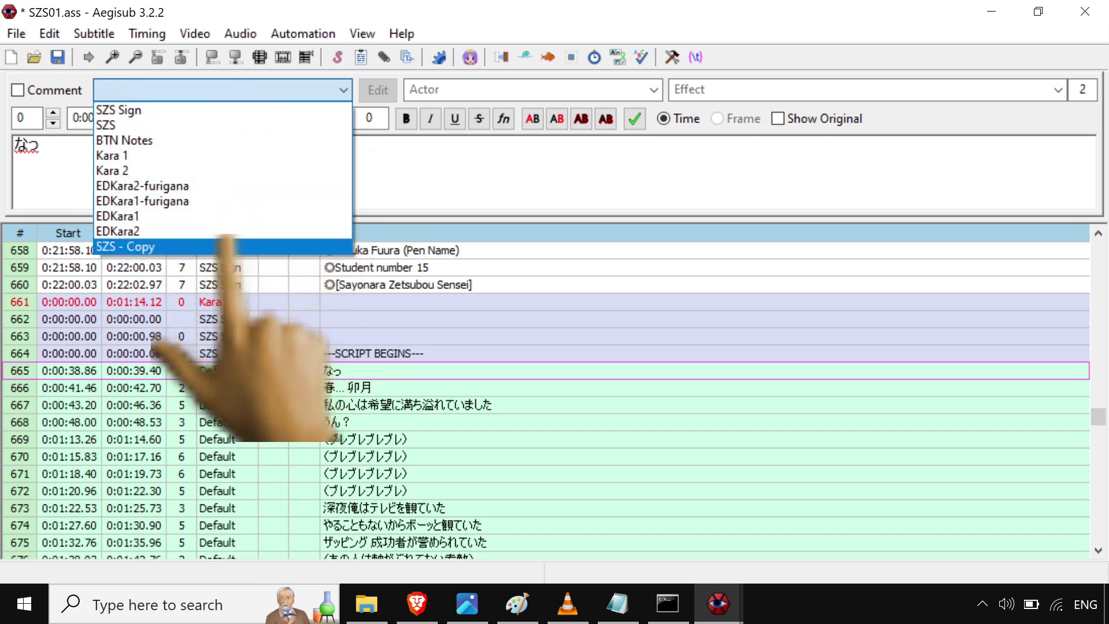
click(225, 246)
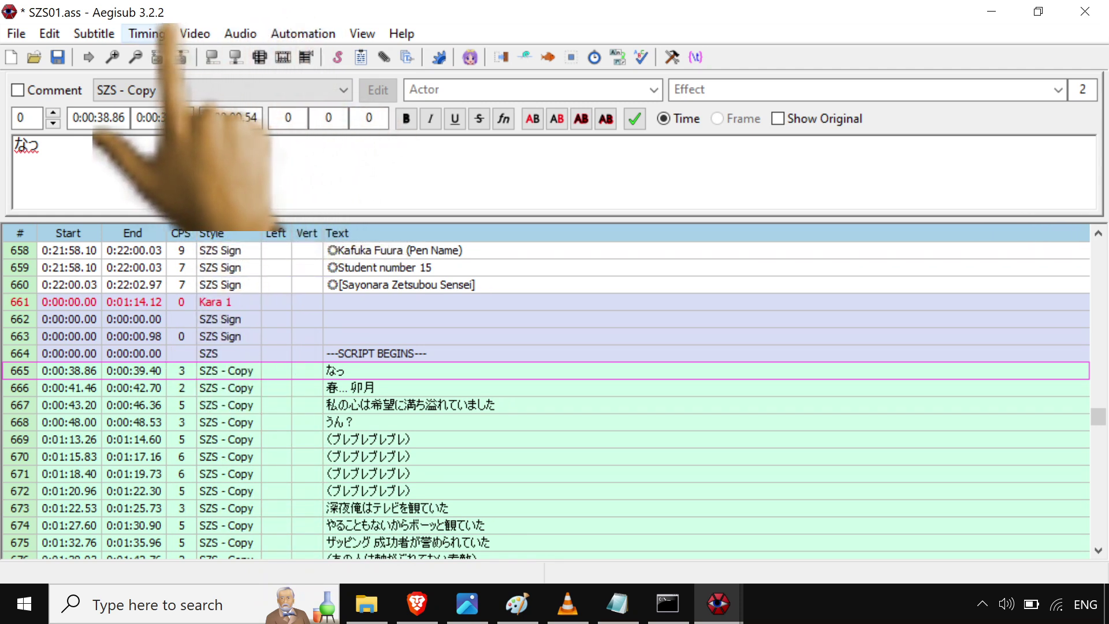
Step: Review the Shift Times settings without applying them, then close the saved SZS01.ass window
click(163, 33)
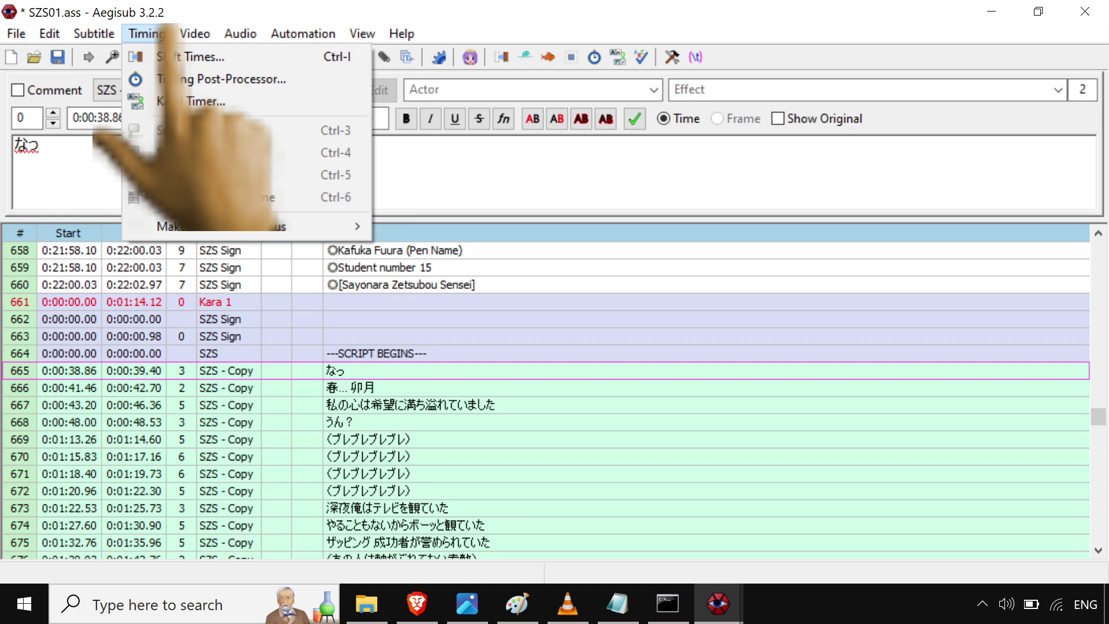
click(162, 57)
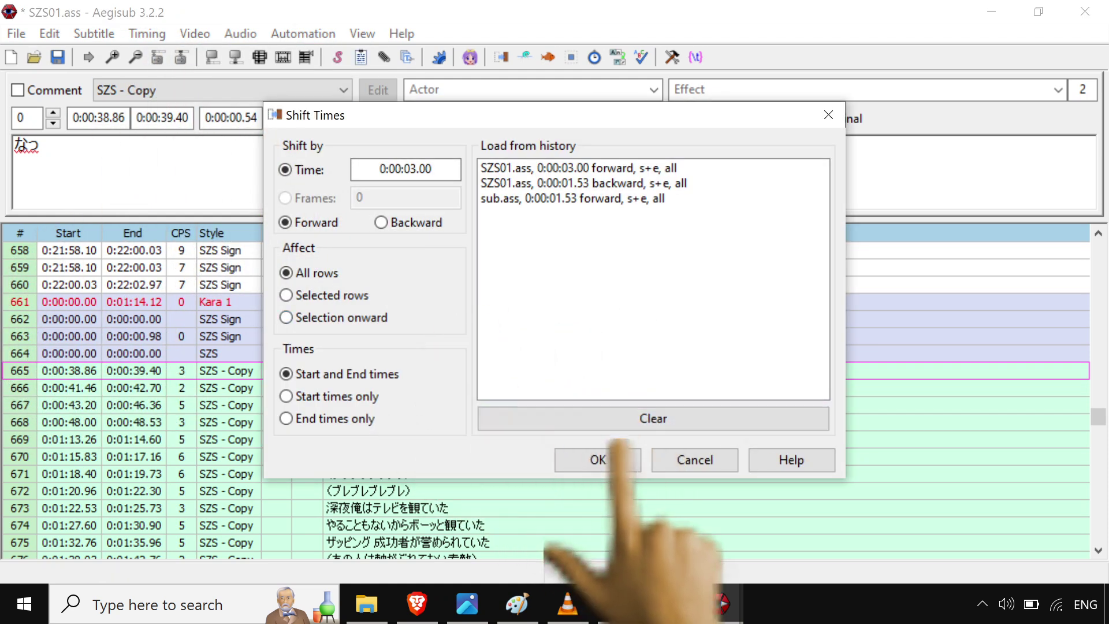
click(695, 460)
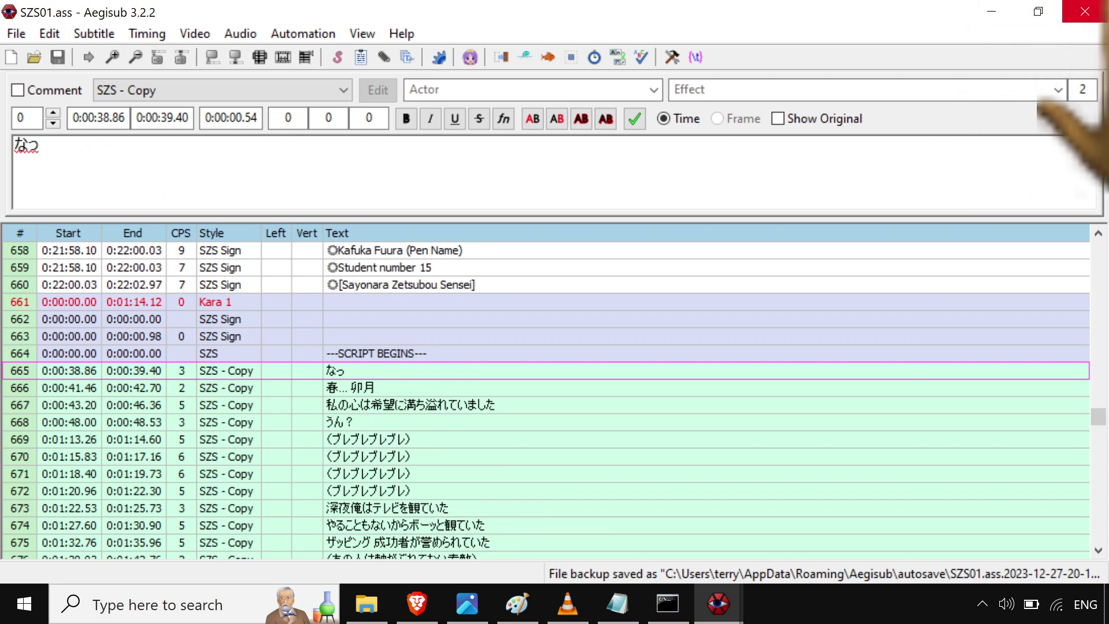
click(1086, 11)
Step: Close JpnSub.srt and drop SZS01.ass onto the video playing in VLC
click(1086, 11)
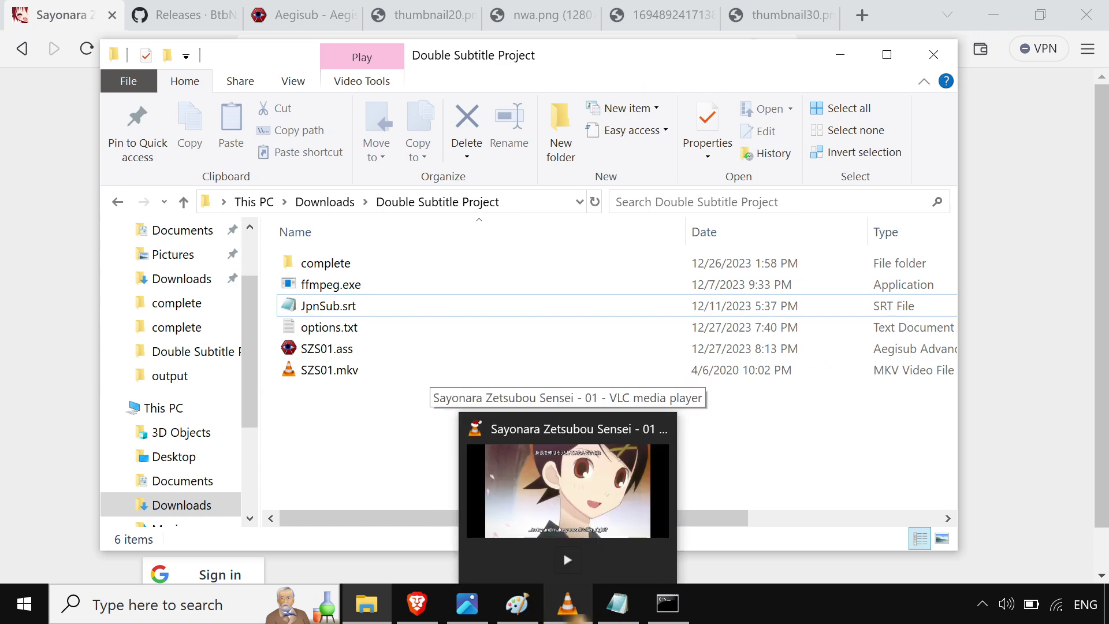
click(570, 617)
click(366, 604)
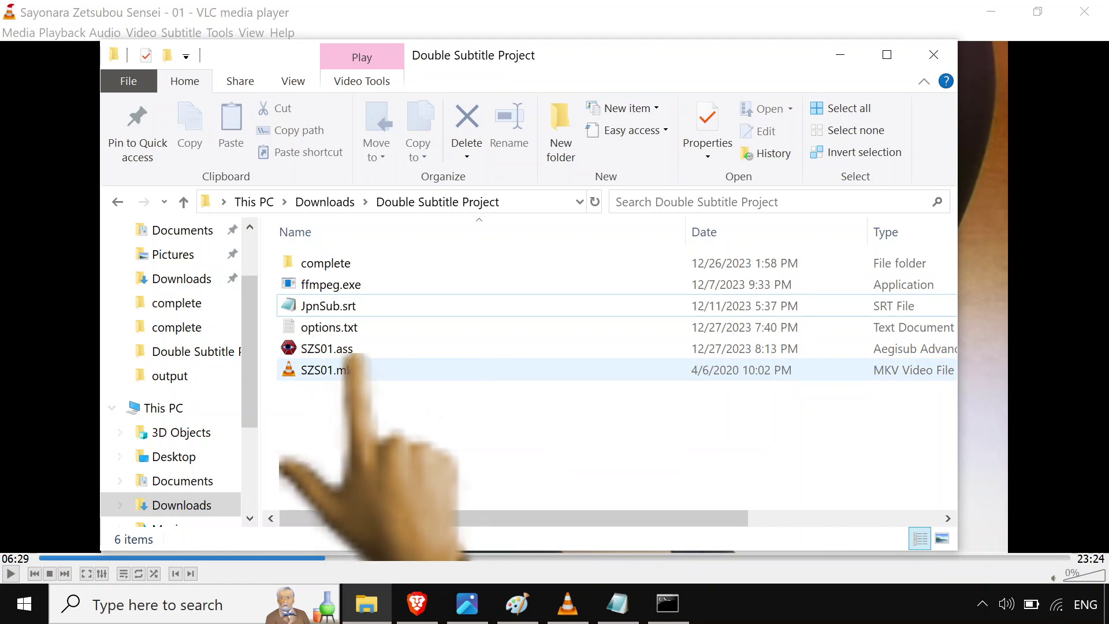
drag(347, 348, 75, 323)
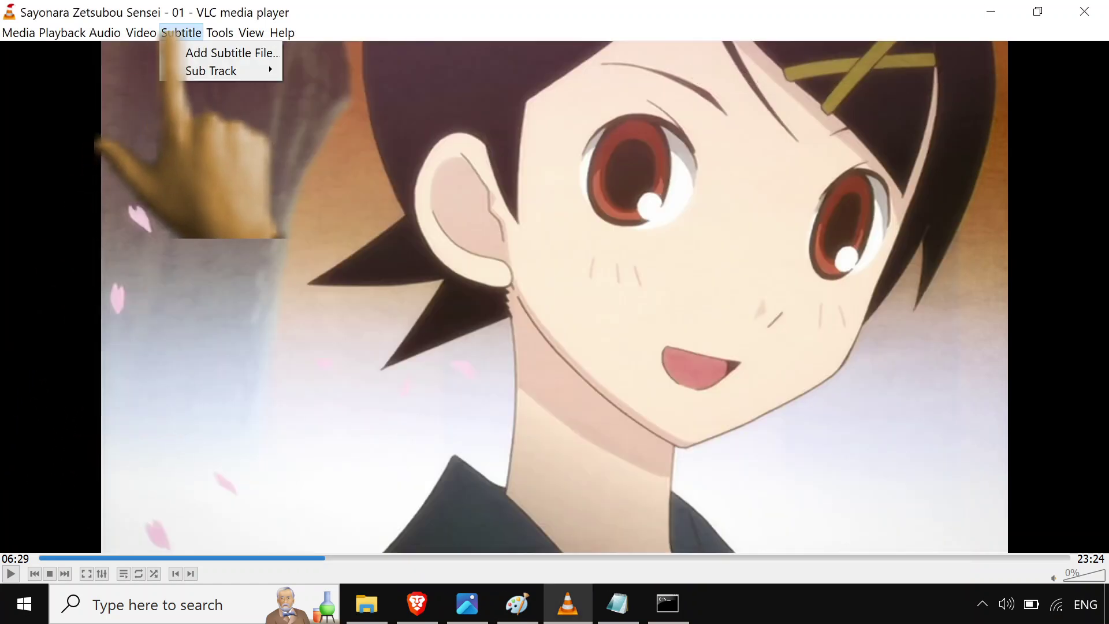
Step: Dismiss the Sub Track menu and minimize VLC to reveal the project folder
mouse_move(269, 68)
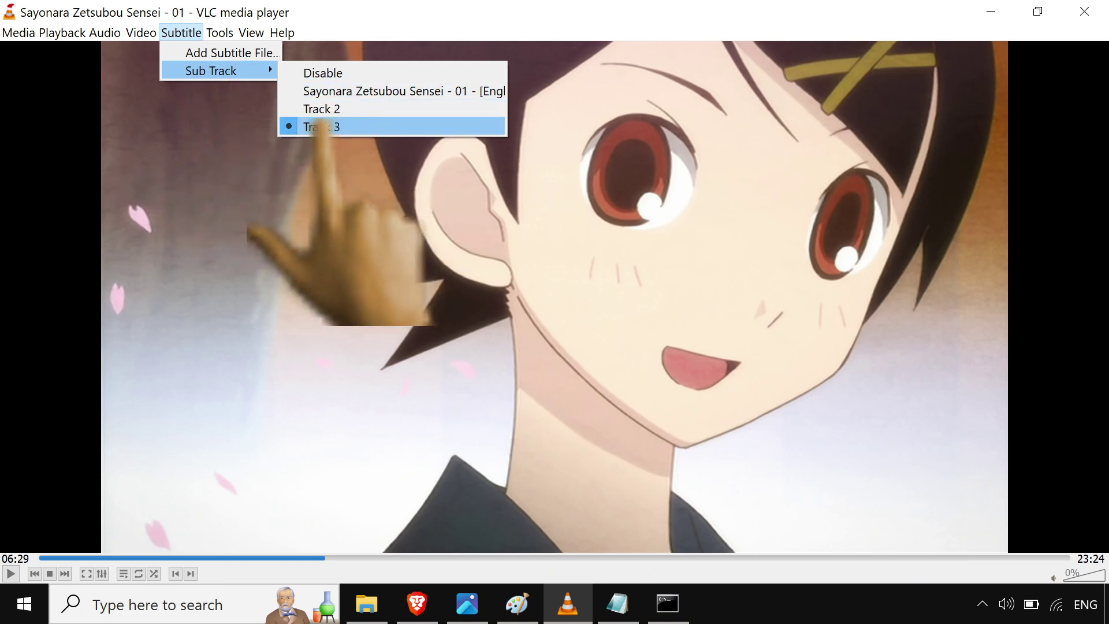
key(Escape)
key(Escape)
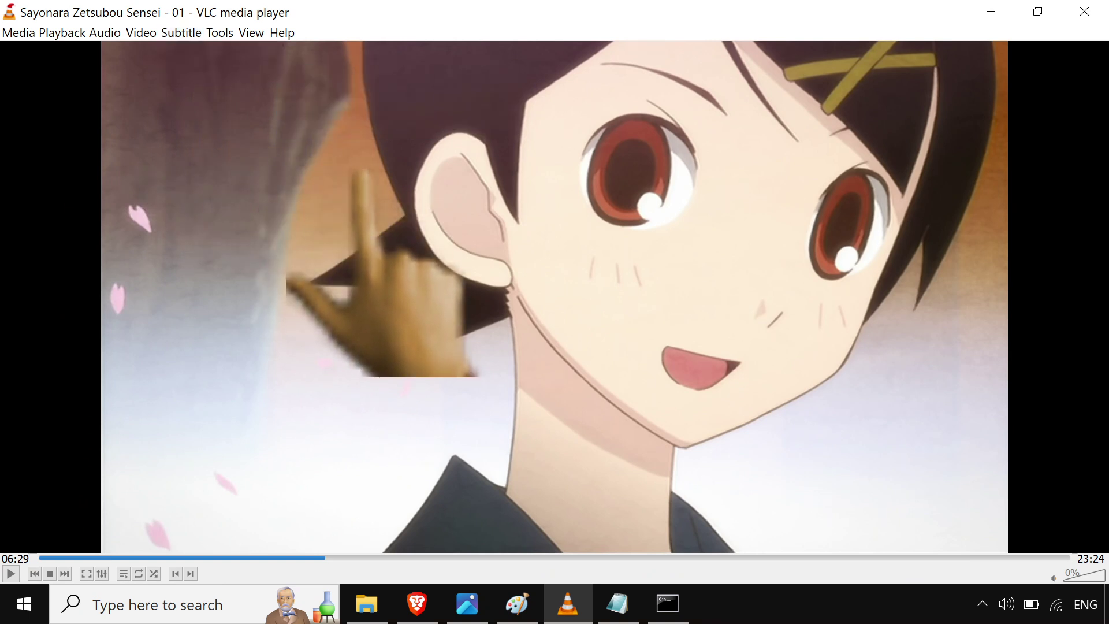
key(super+Down)
key(super+Down)
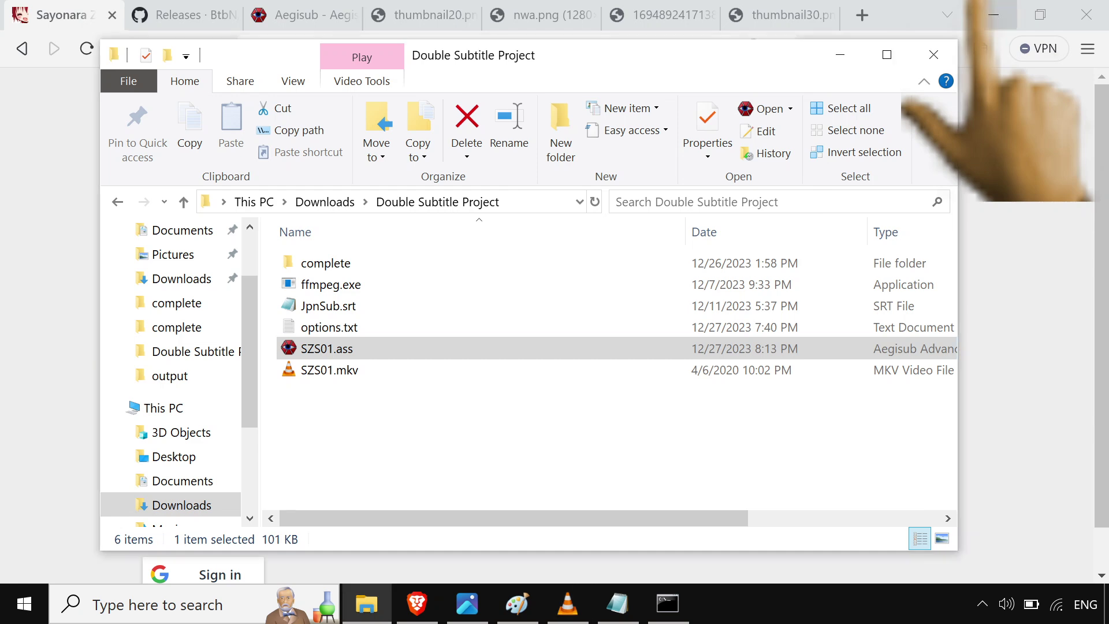
click(638, 405)
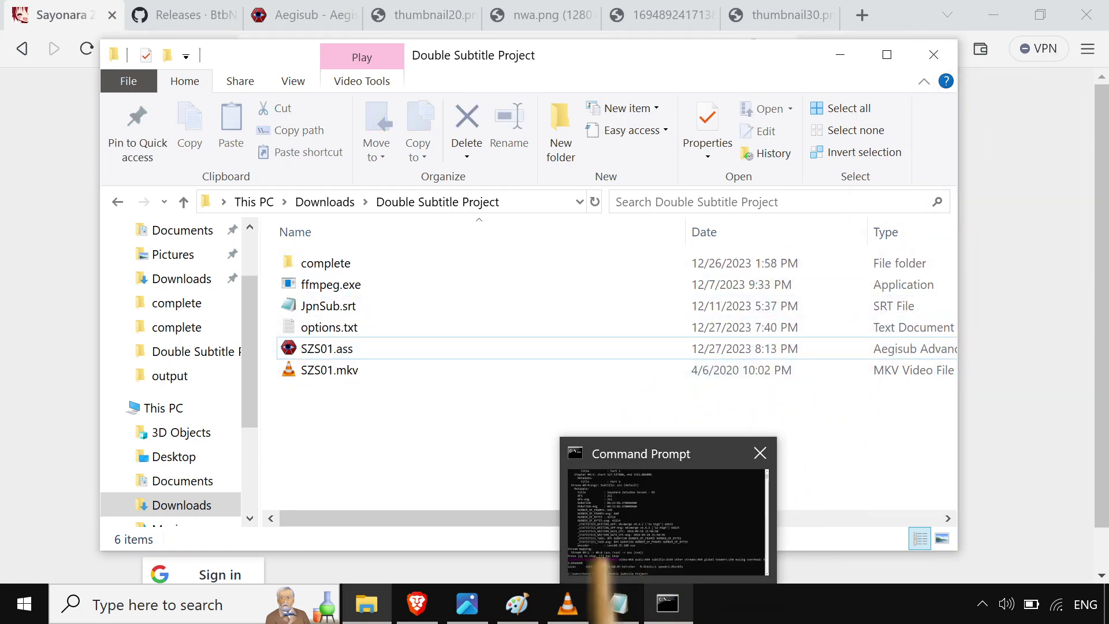
click(622, 606)
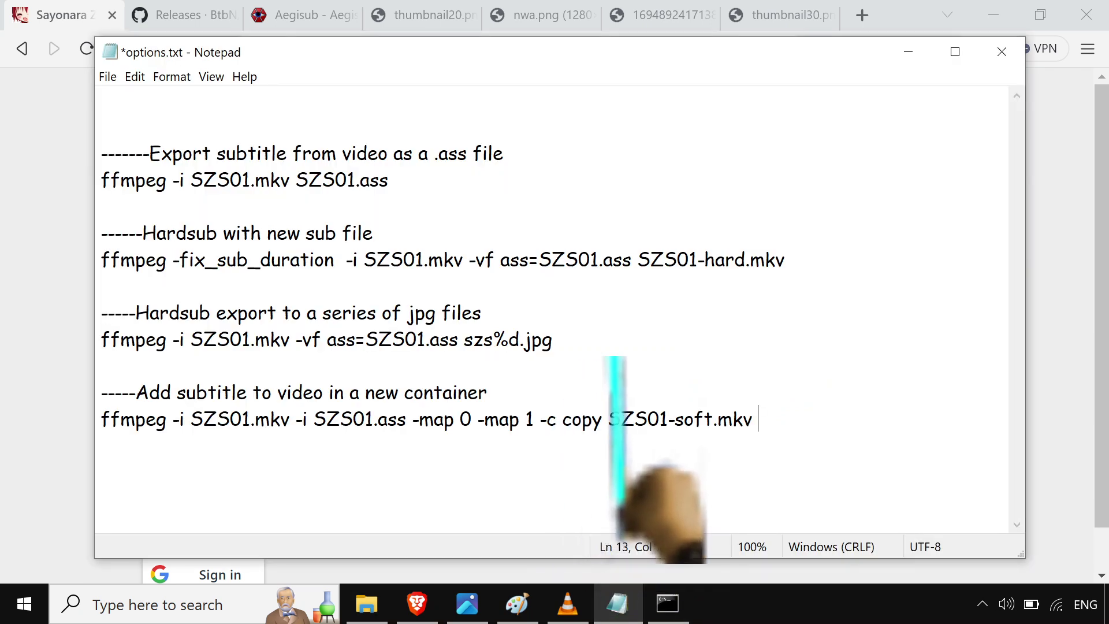
drag(777, 386, 582, 380)
click(570, 387)
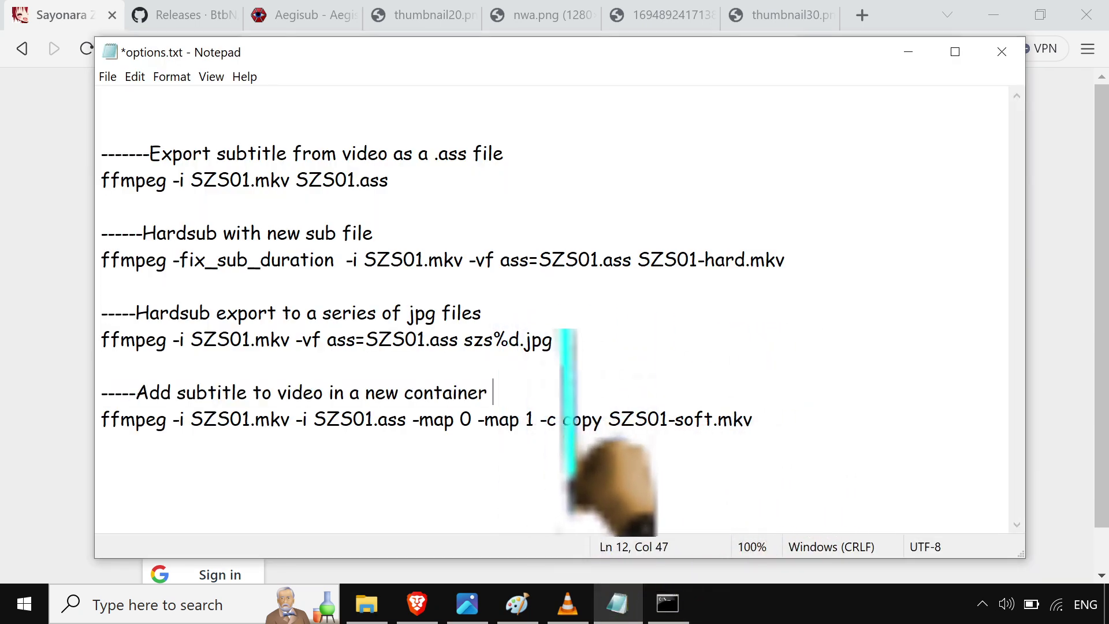
key(ctrl+End)
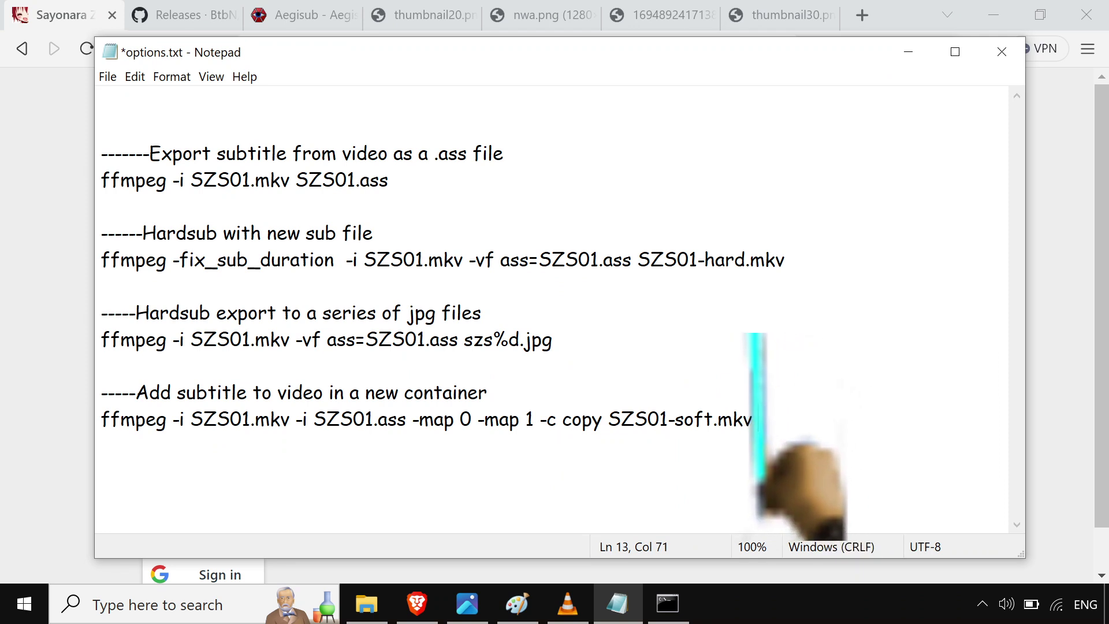
click(673, 235)
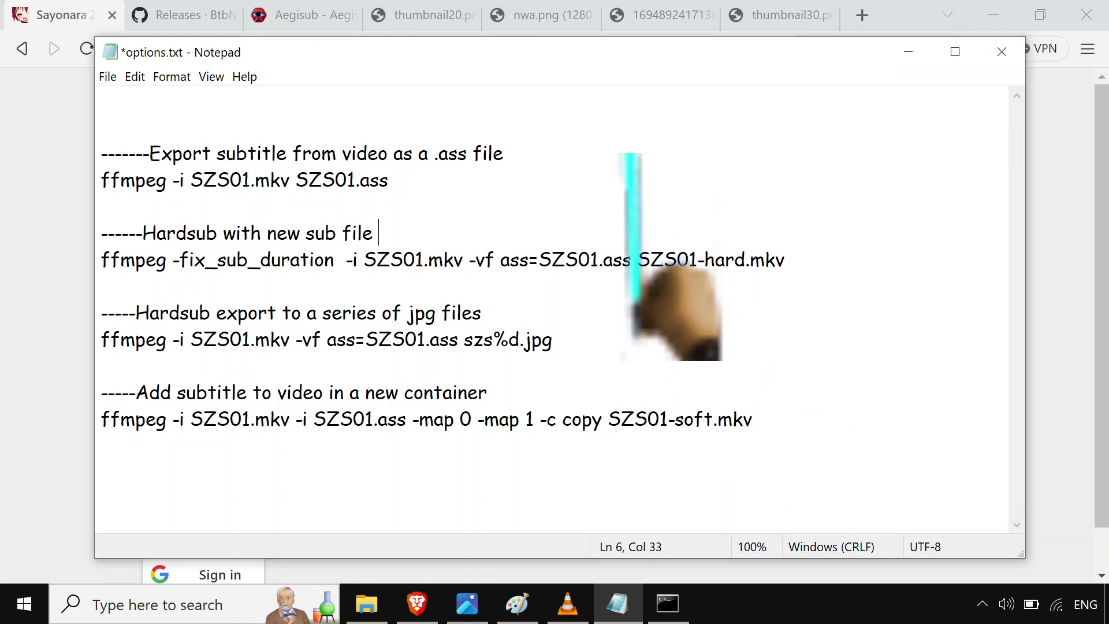
click(334, 206)
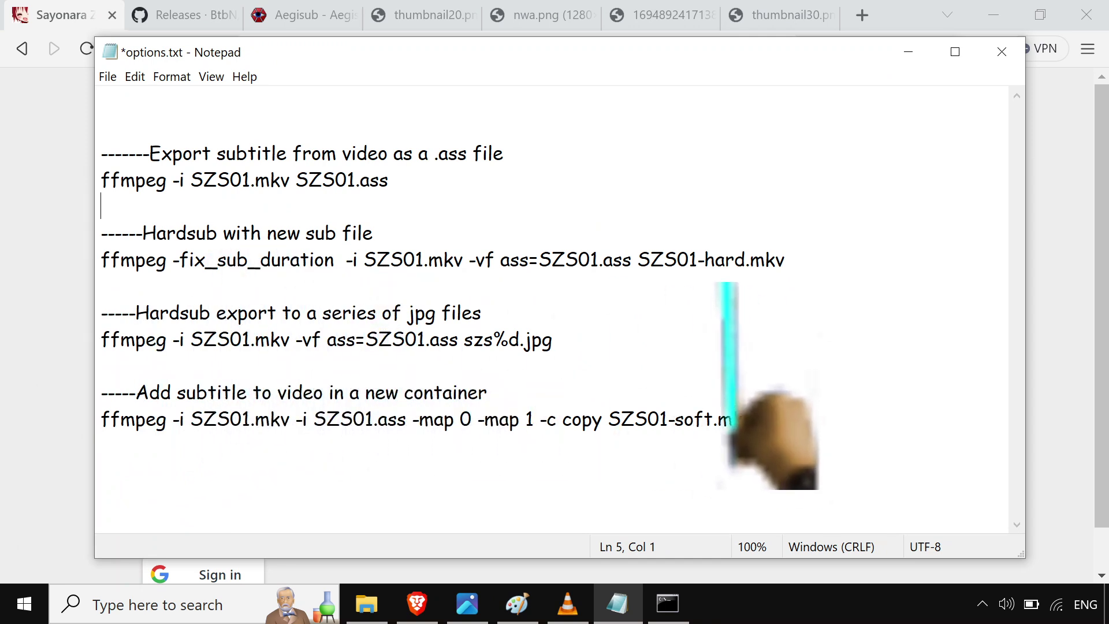
click(581, 313)
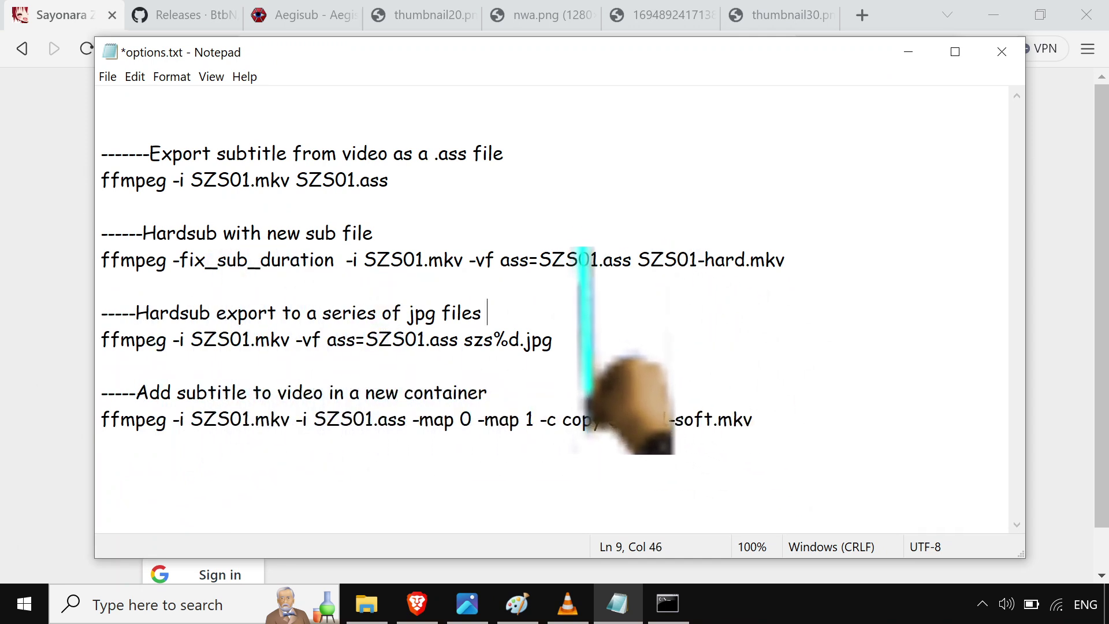
click(909, 51)
Step: Open complete > output and scroll through the 17,052 exported frame jpgs
click(485, 263)
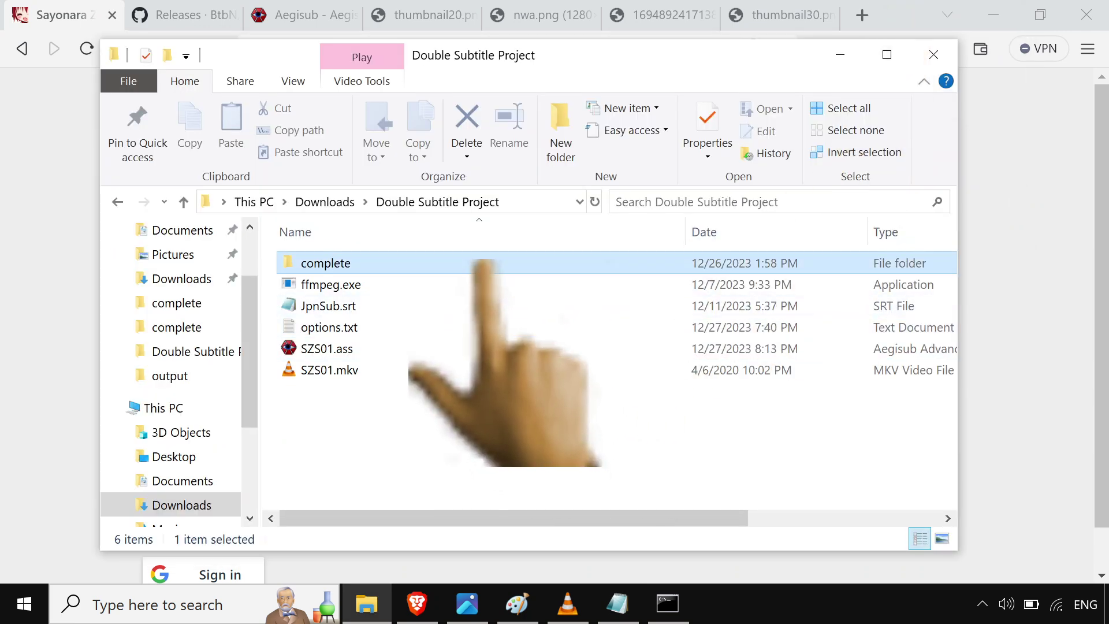
double_click(485, 264)
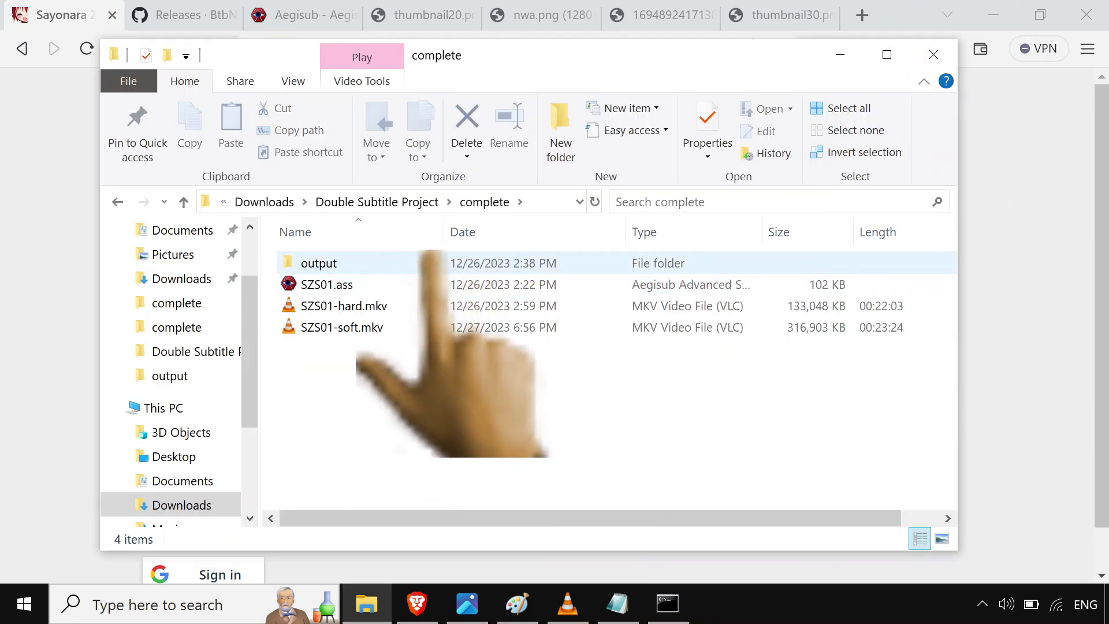
double_click(432, 263)
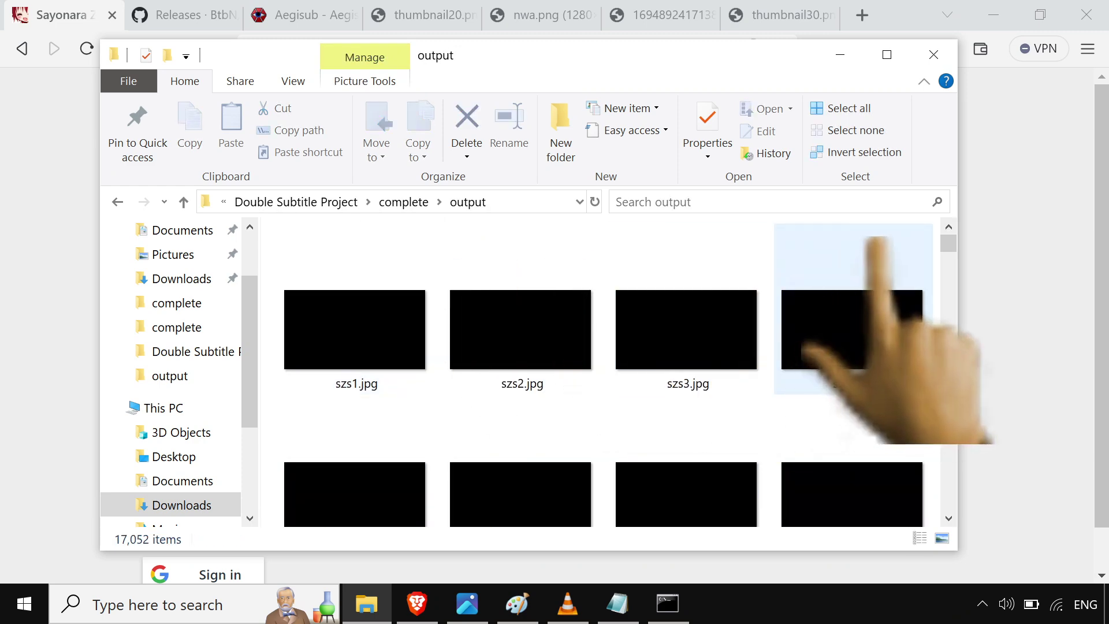
drag(948, 242, 948, 445)
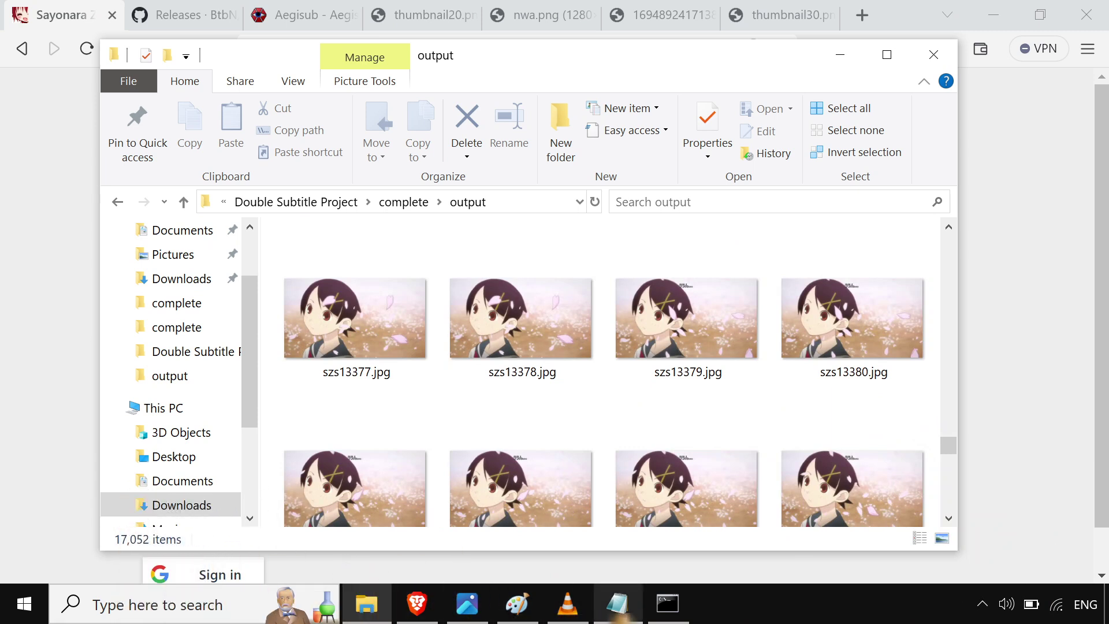
Step: View frame szs16619.jpg with both subtitles, then close it and return to complete
mouse_move(540, 617)
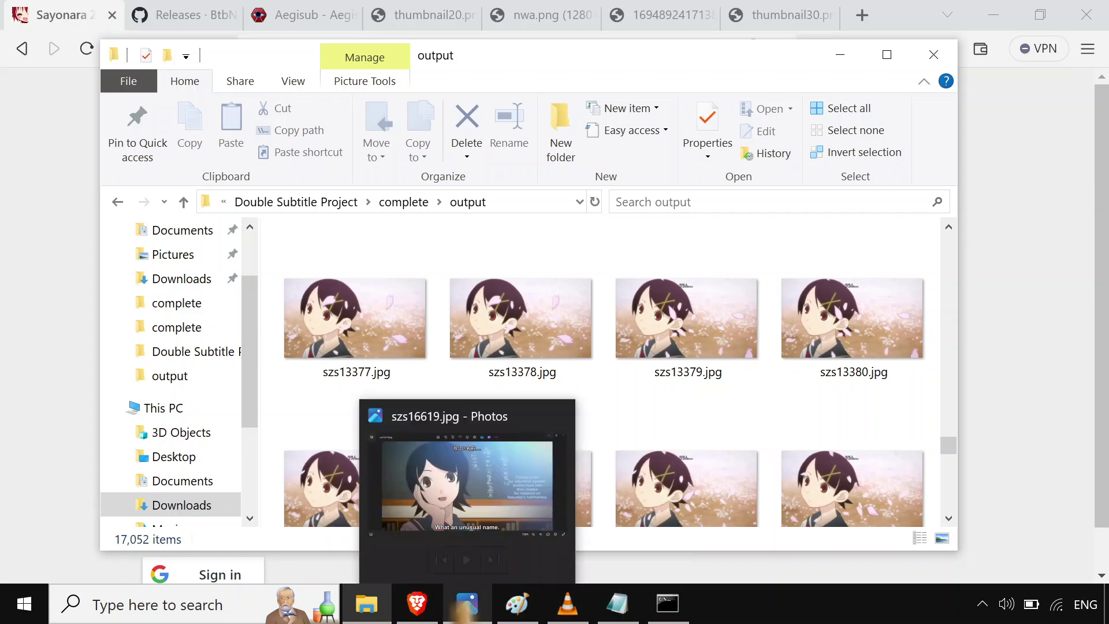
click(467, 604)
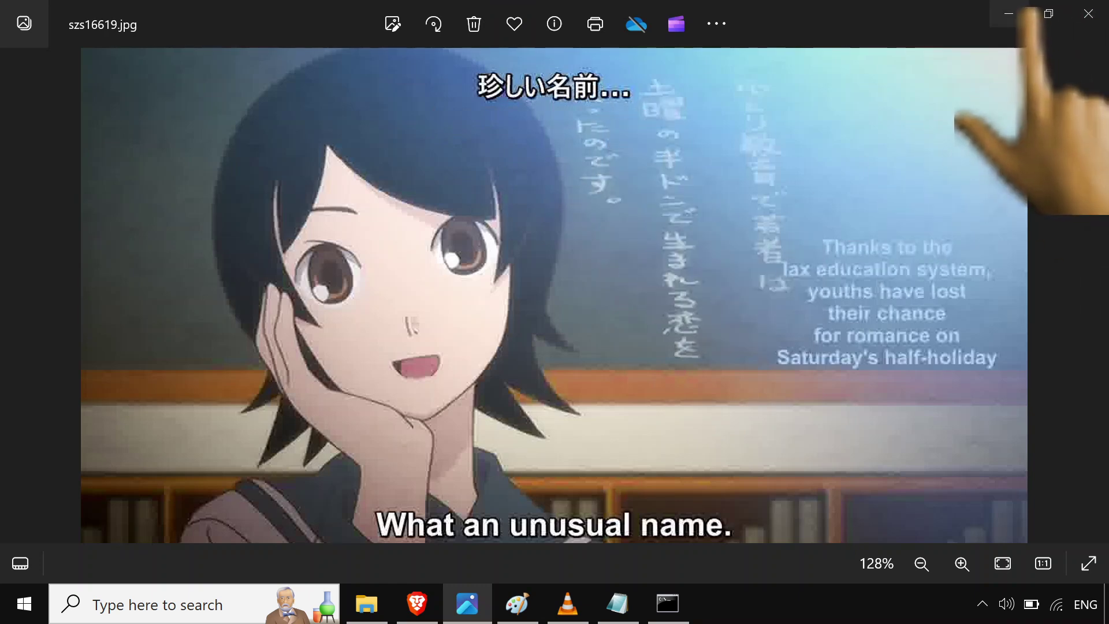
key(alt+F4)
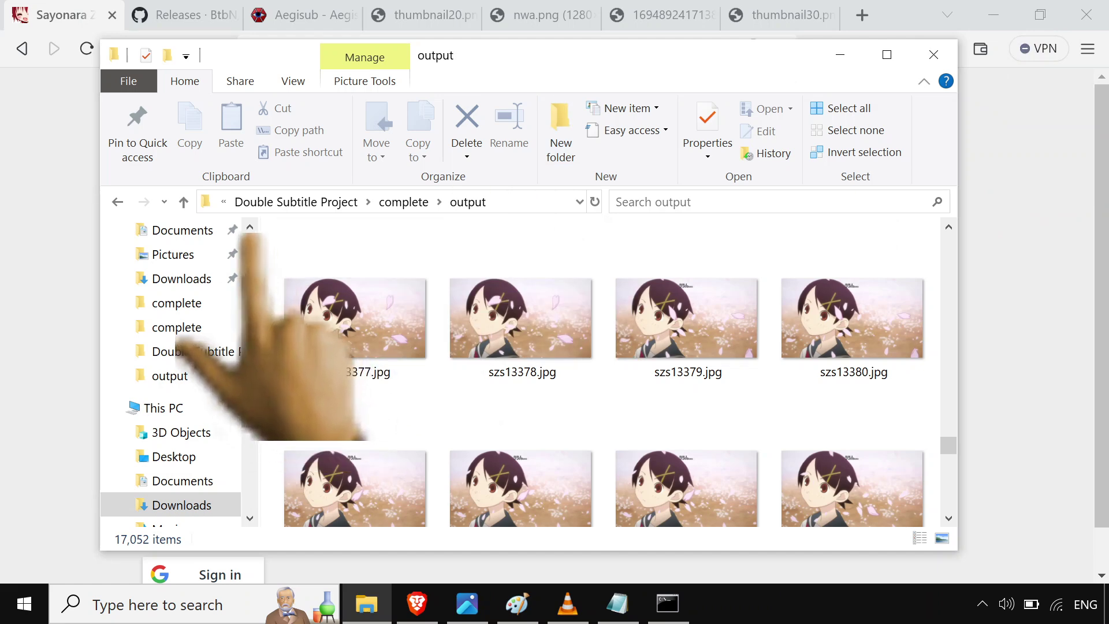
key(alt+Left)
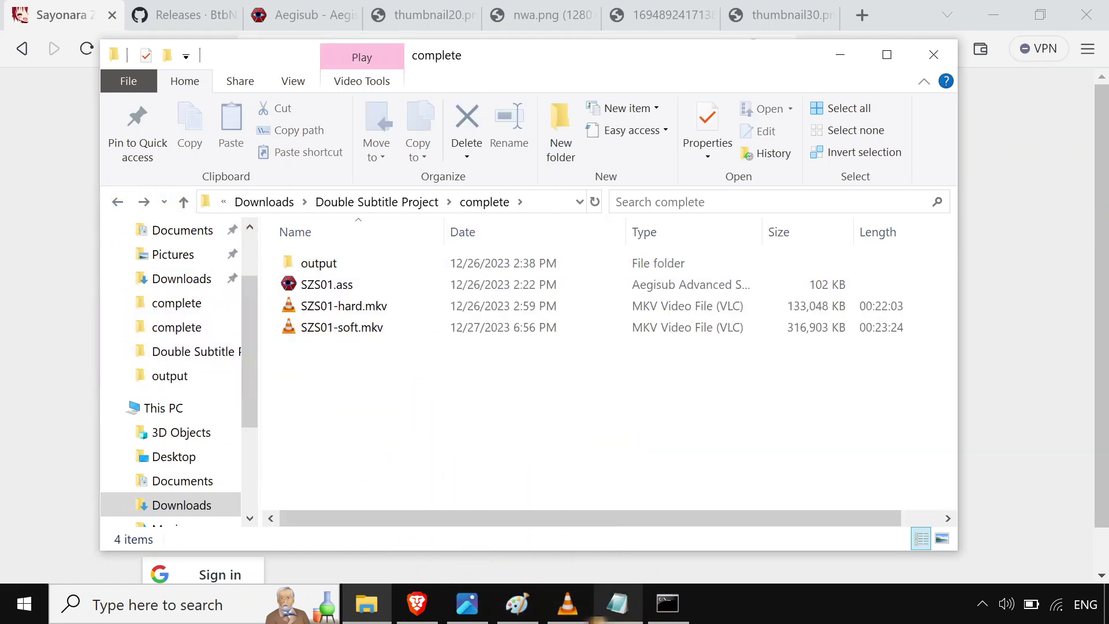
Step: Copy the line 'ffmpeg -i SZS01.mkv -i SZS01.ass -map 0 -map 1 -c copy SZS01-soft.mkv', then minimize Notepad
key(alt+Tab)
click(758, 419)
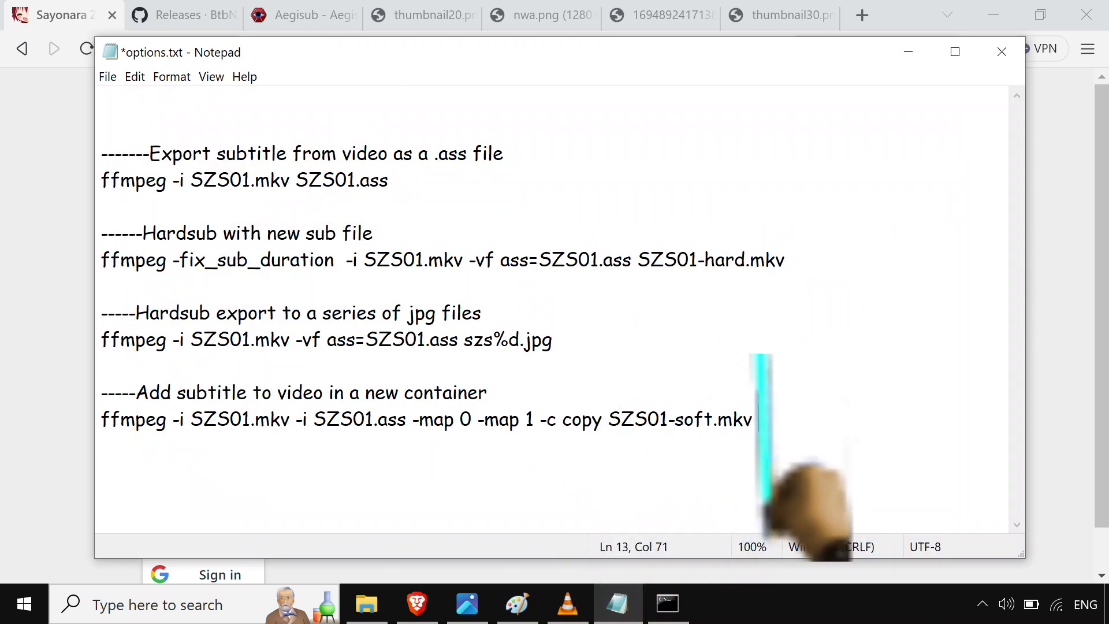
drag(758, 420, 55, 419)
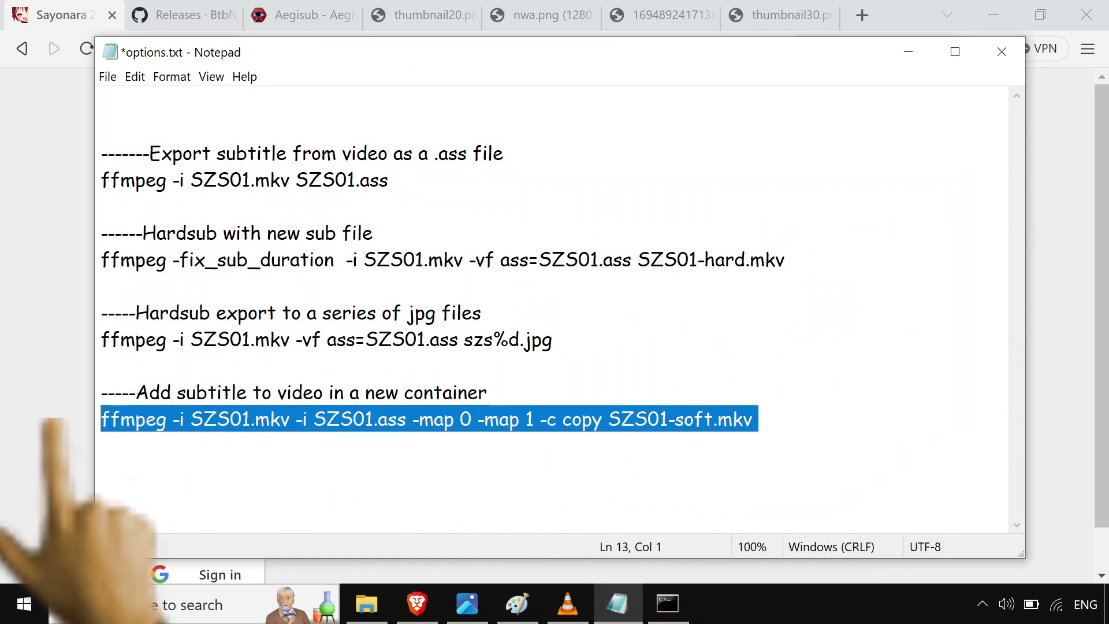
click(101, 471)
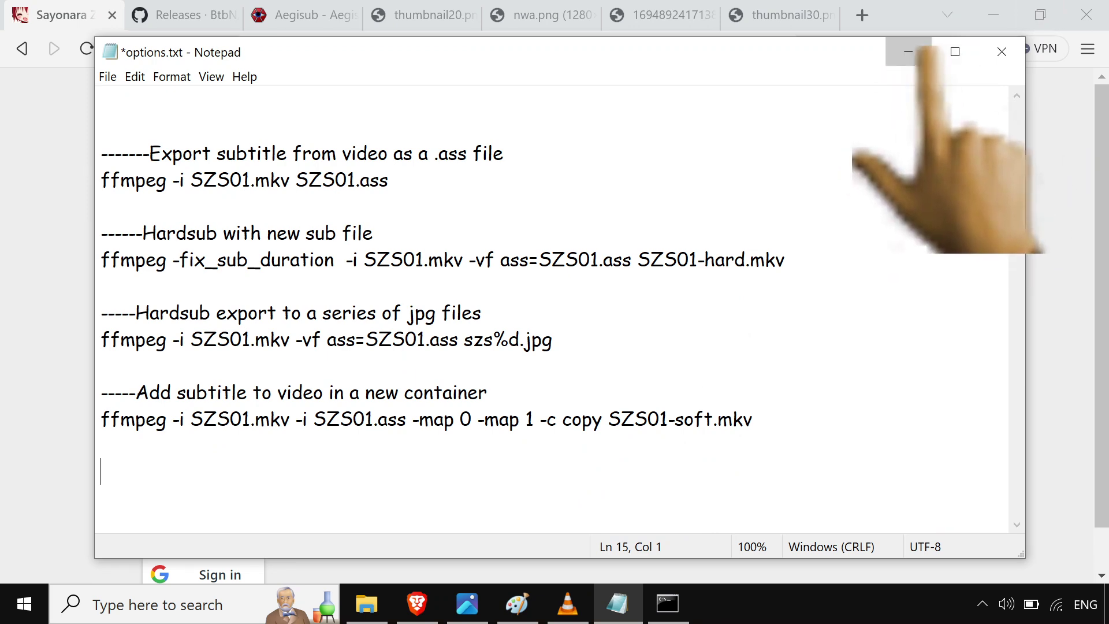
click(923, 52)
Step: Run the pasted ffmpeg soft-mux command to create SZS01-soft.mkv, then minimize Command Prompt
click(667, 604)
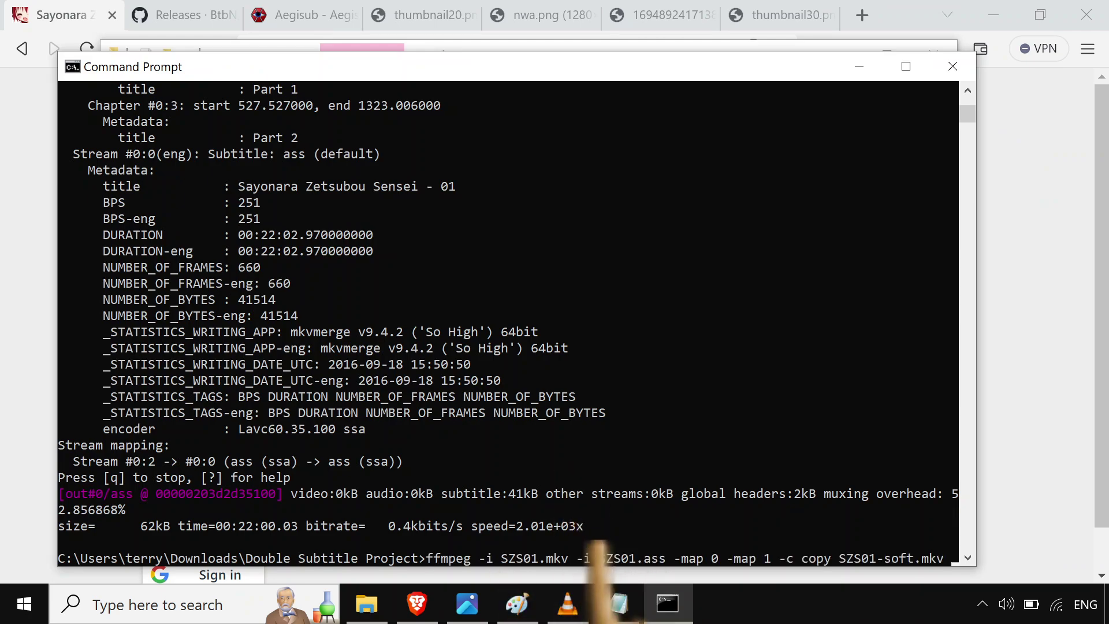
key(Return)
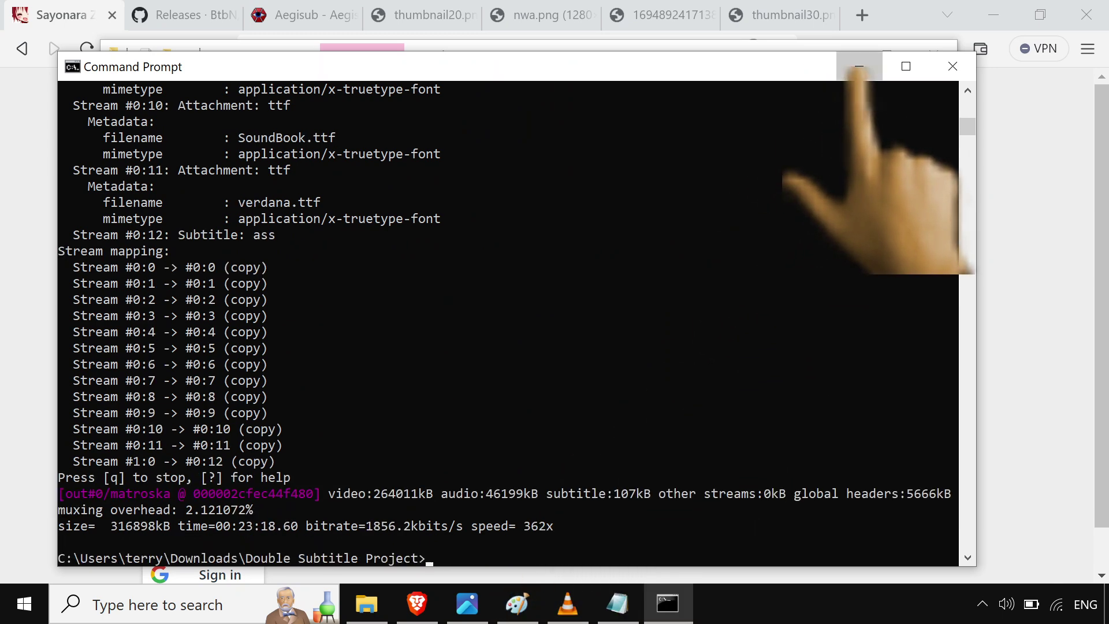
click(859, 67)
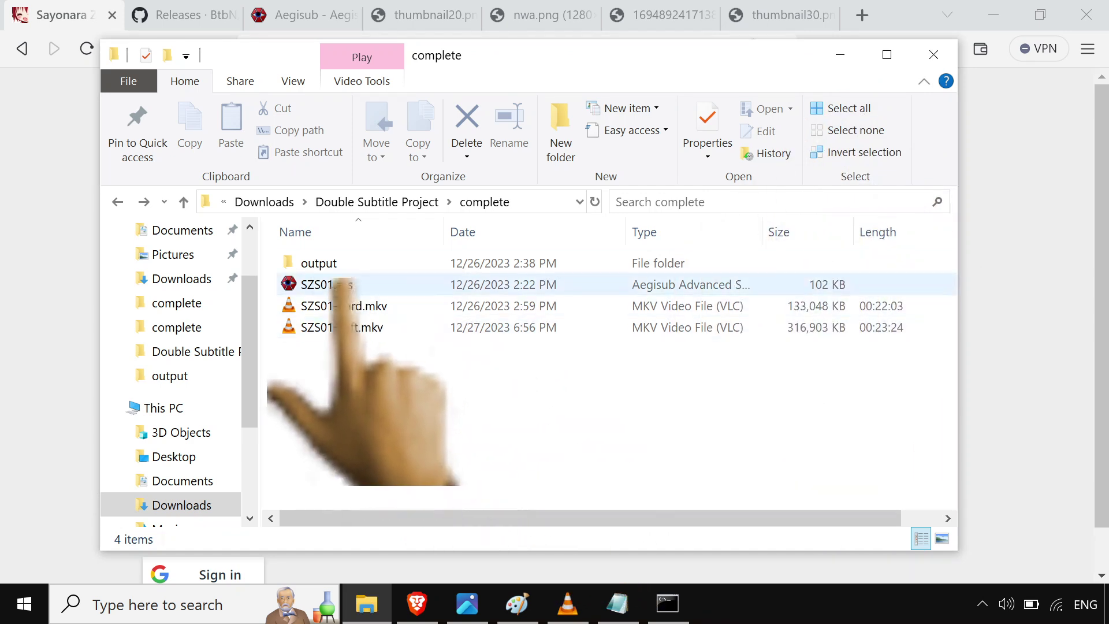
Step: Select SZS01-soft.mkv (316,903 KB, 00:23:24) in the complete folder
click(288, 327)
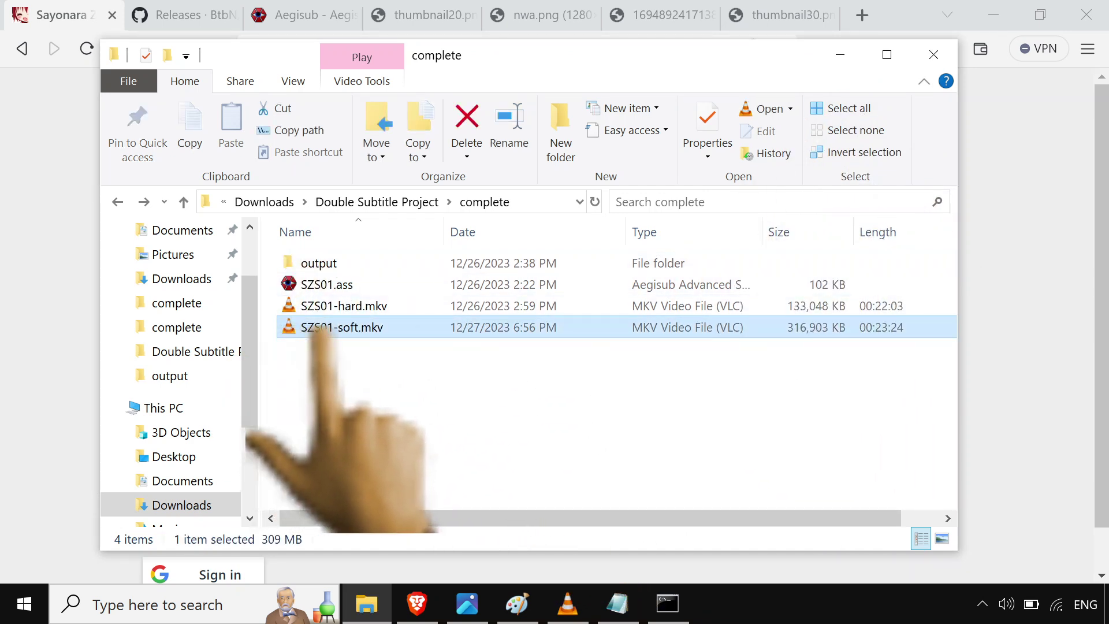